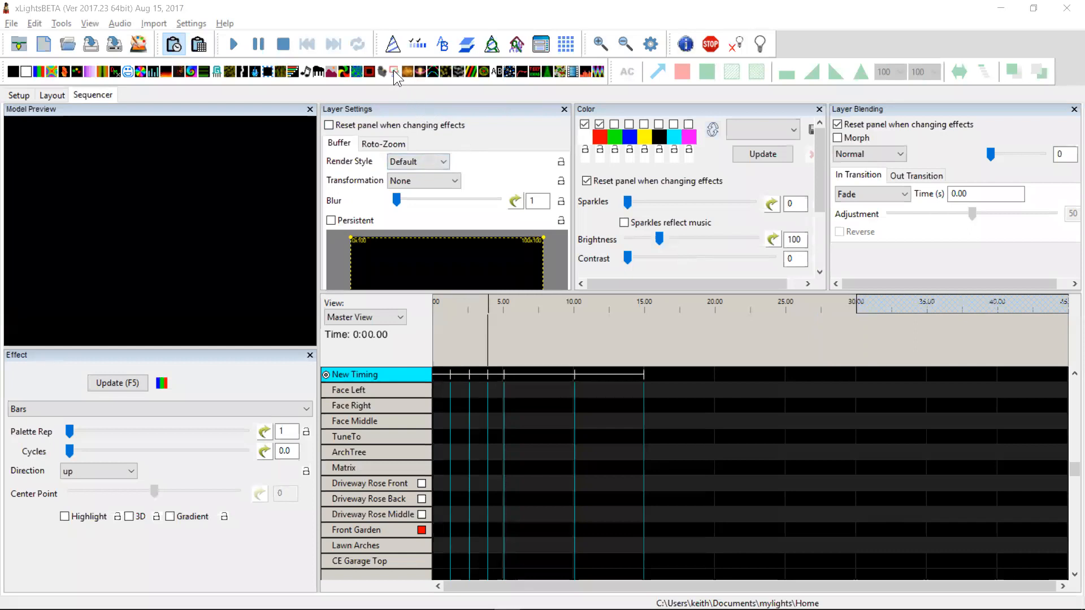
Add a Shape effect spanning 0 to about 5 seconds on the ArchTree row and enable green in its palette.
{"action": "left_click_drag", "start_coordinate": [393, 71], "coordinate": [450, 327]}
{"action": "left_click_drag", "start_coordinate": [459, 432], "coordinate": [449, 535]}
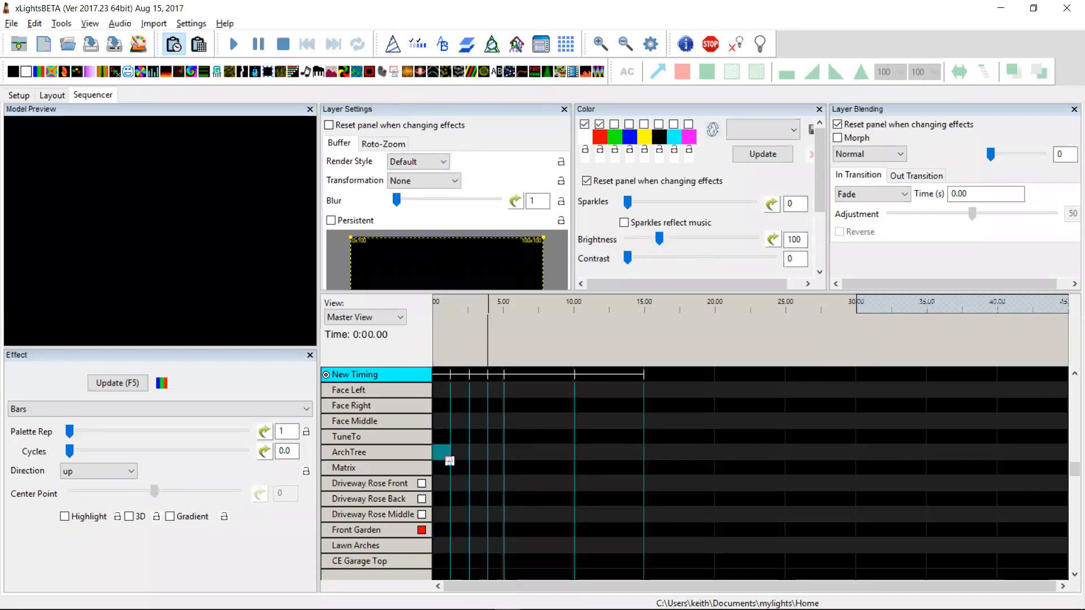
{"action": "left_click_drag", "start_coordinate": [449, 455], "coordinate": [503, 452]}
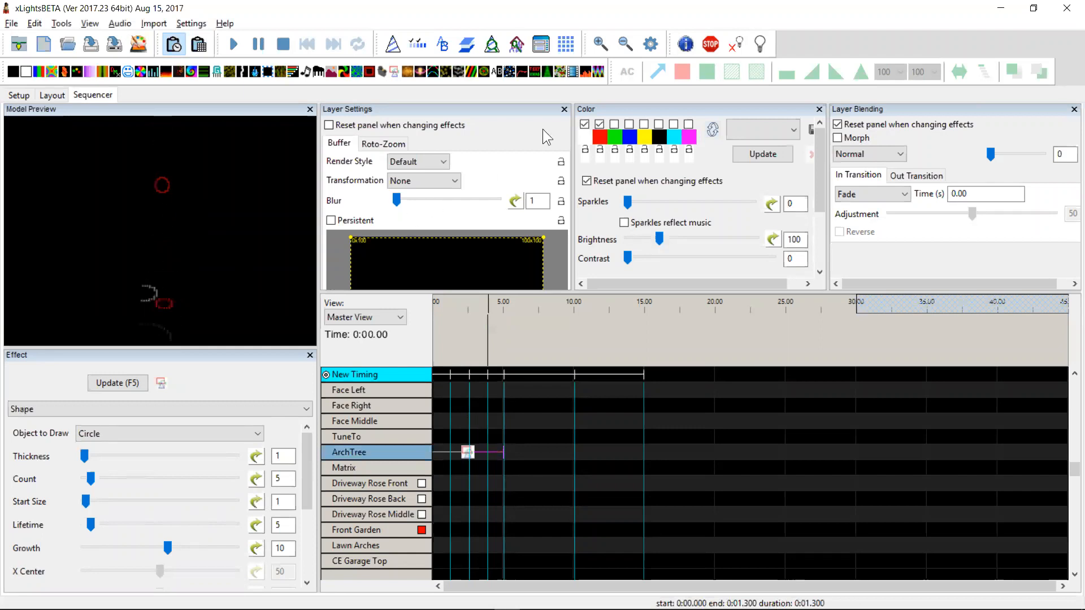
{"action": "left_click", "coordinate": [614, 124]}
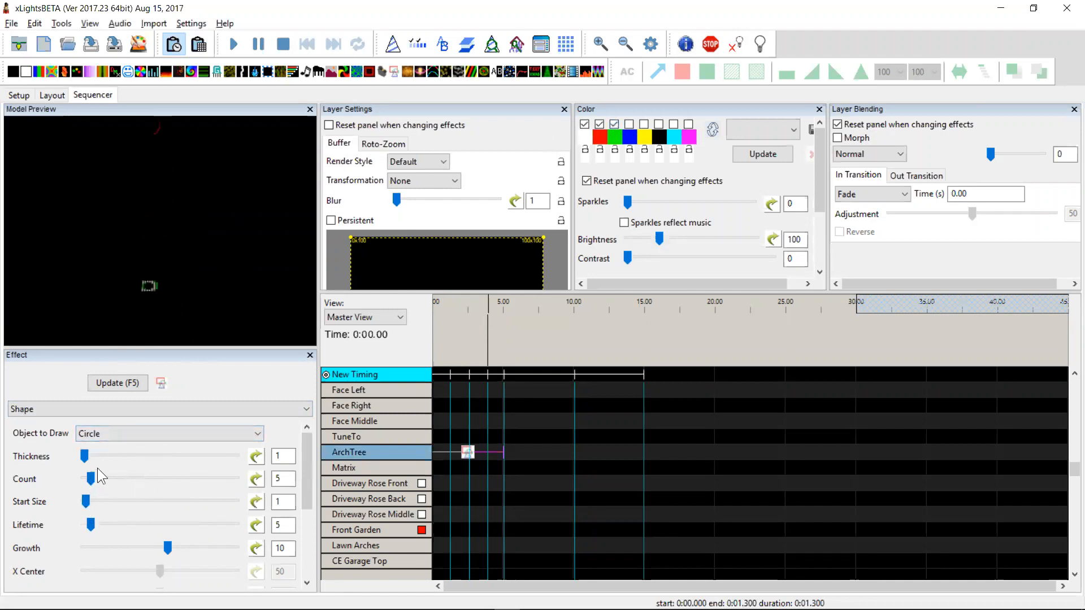
Try a thickness of 4 on the circles, restore it to 1, and try a count of 4.
{"action": "left_click", "coordinate": [87, 452]}
{"action": "left_click_drag", "start_coordinate": [87, 452], "coordinate": [88, 453]}
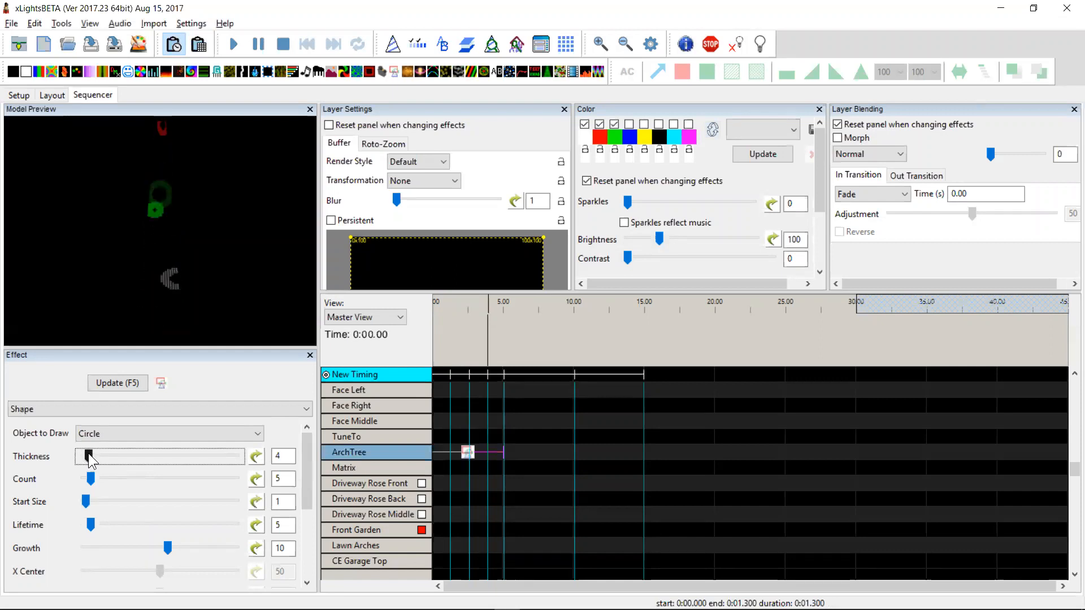
{"action": "mouse_move", "coordinate": [89, 456]}
{"action": "left_mouse_down"}
{"action": "mouse_move", "coordinate": [126, 452]}
{"action": "mouse_move", "coordinate": [78, 451]}
{"action": "left_mouse_up"}
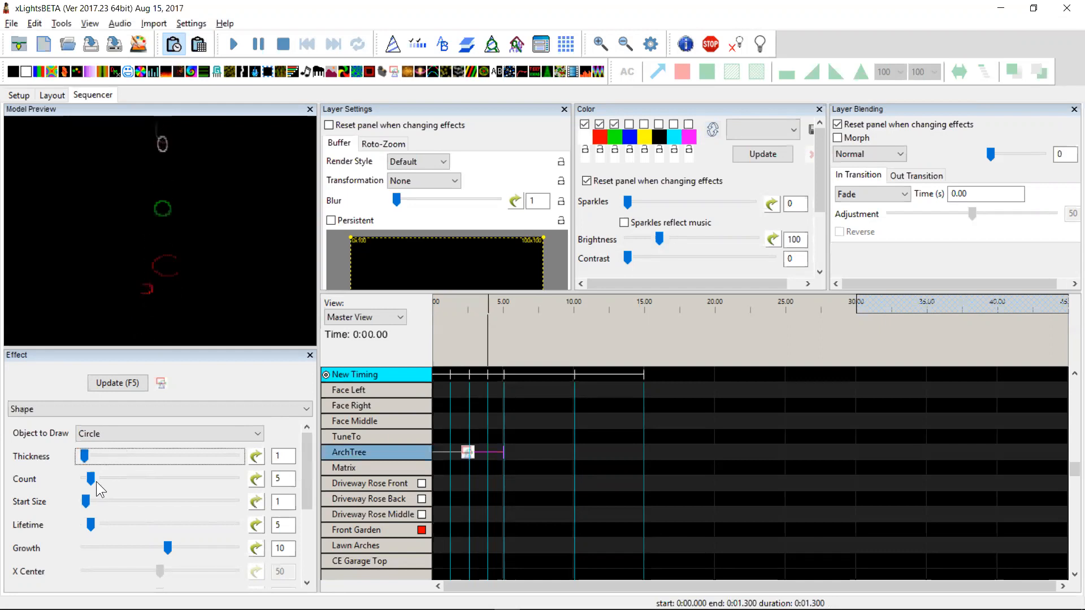
{"action": "left_click_drag", "start_coordinate": [96, 478], "coordinate": [103, 477]}
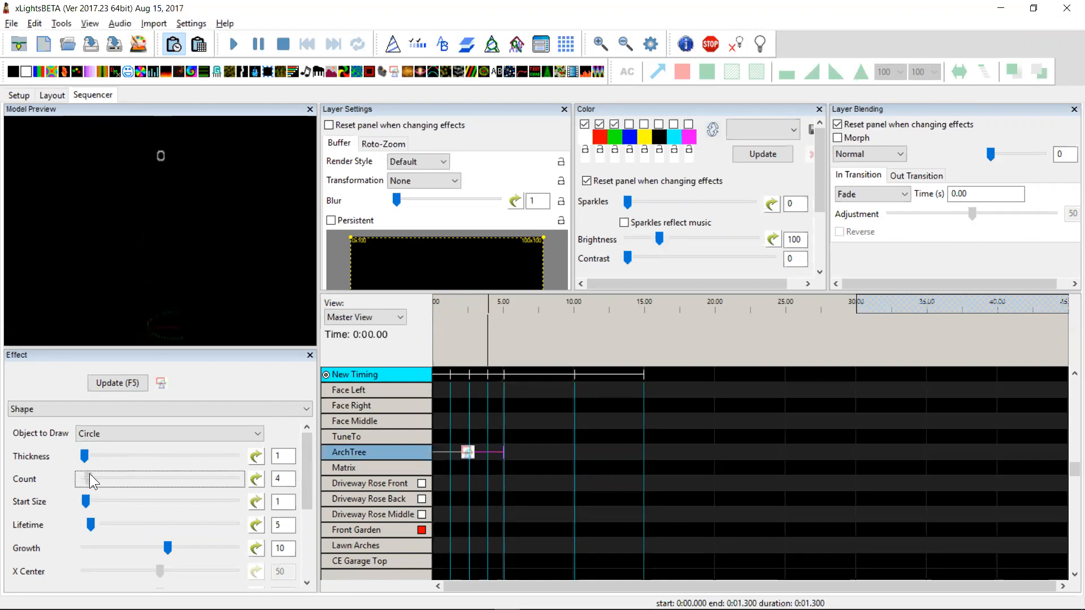
Return the circle count to 5, then set the start size to 0 and the lifetime to 23.
{"action": "left_click_drag", "start_coordinate": [89, 473], "coordinate": [105, 496]}
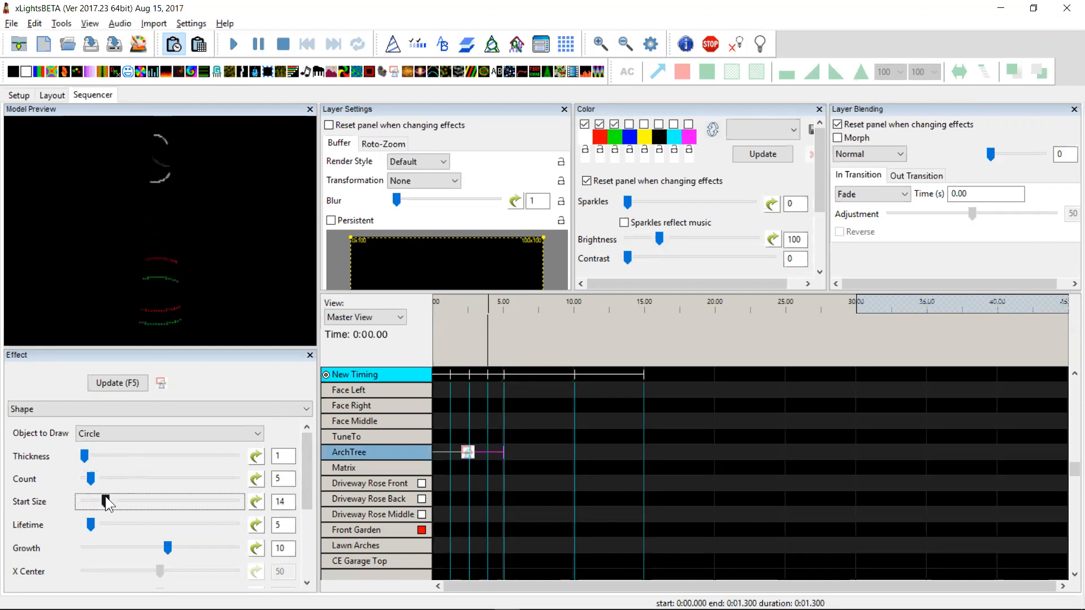
{"action": "left_click_drag", "start_coordinate": [105, 496], "coordinate": [121, 529]}
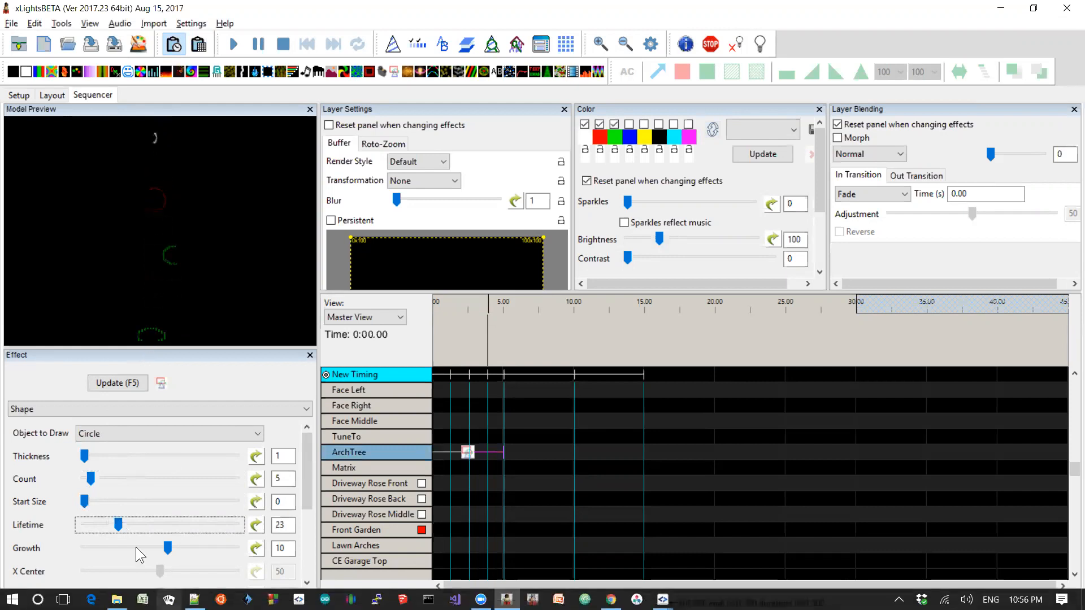
Make the circles shrink with a start size of 32 and a growth of -38.
{"action": "left_click_drag", "start_coordinate": [167, 547], "coordinate": [194, 547]}
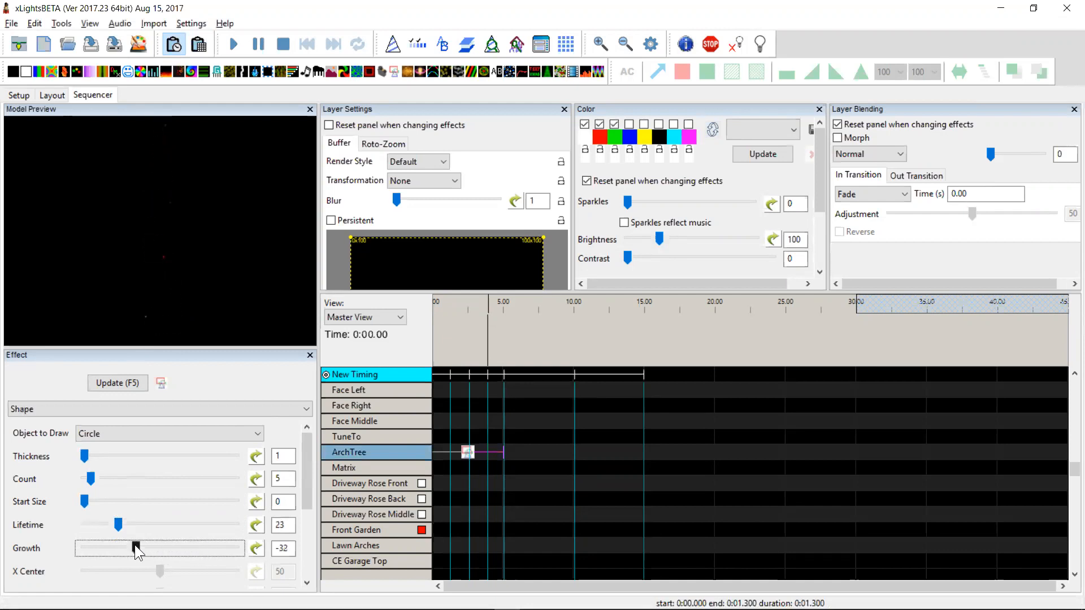
{"action": "left_click_drag", "start_coordinate": [137, 545], "coordinate": [154, 545]}
{"action": "left_click_drag", "start_coordinate": [88, 500], "coordinate": [114, 500]}
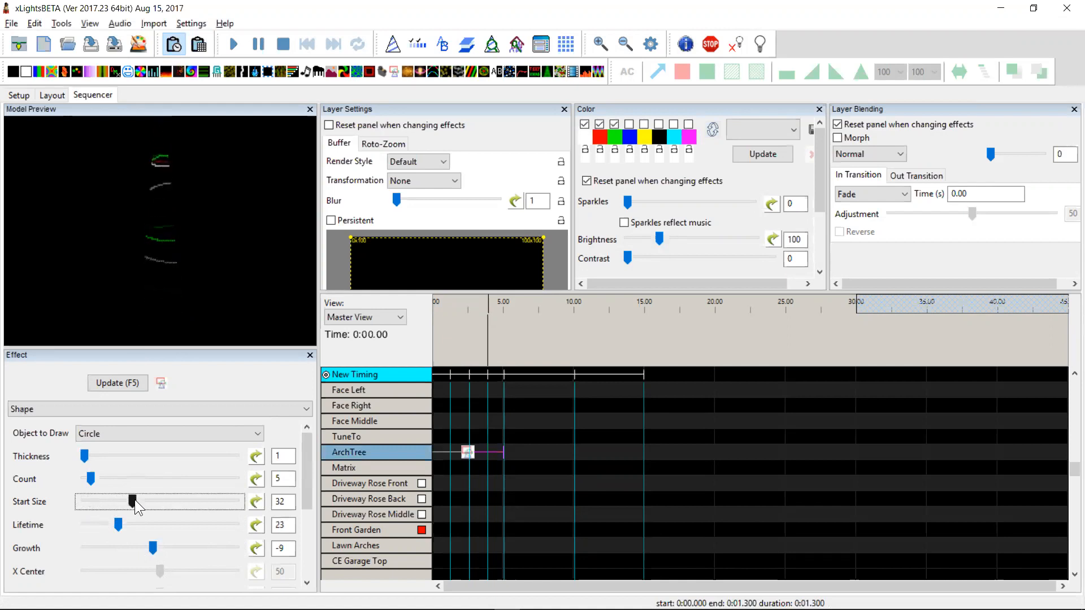
{"action": "left_click_drag", "start_coordinate": [153, 547], "coordinate": [130, 548]}
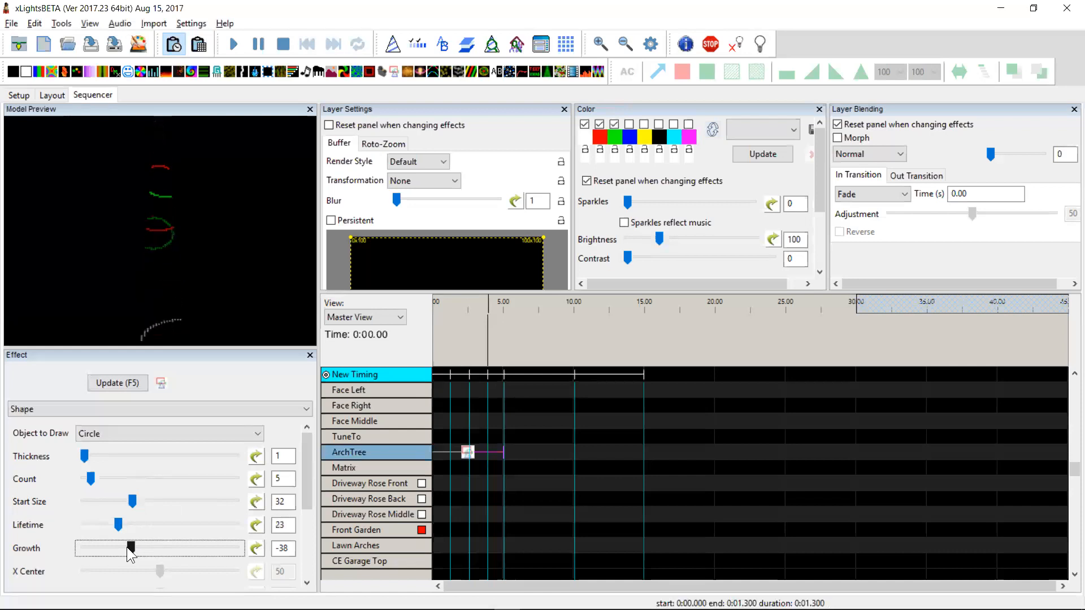
Turn off Random Location for the shapes and set their Y Center to 40.
{"action": "left_click_drag", "start_coordinate": [304, 493], "coordinate": [309, 534]}
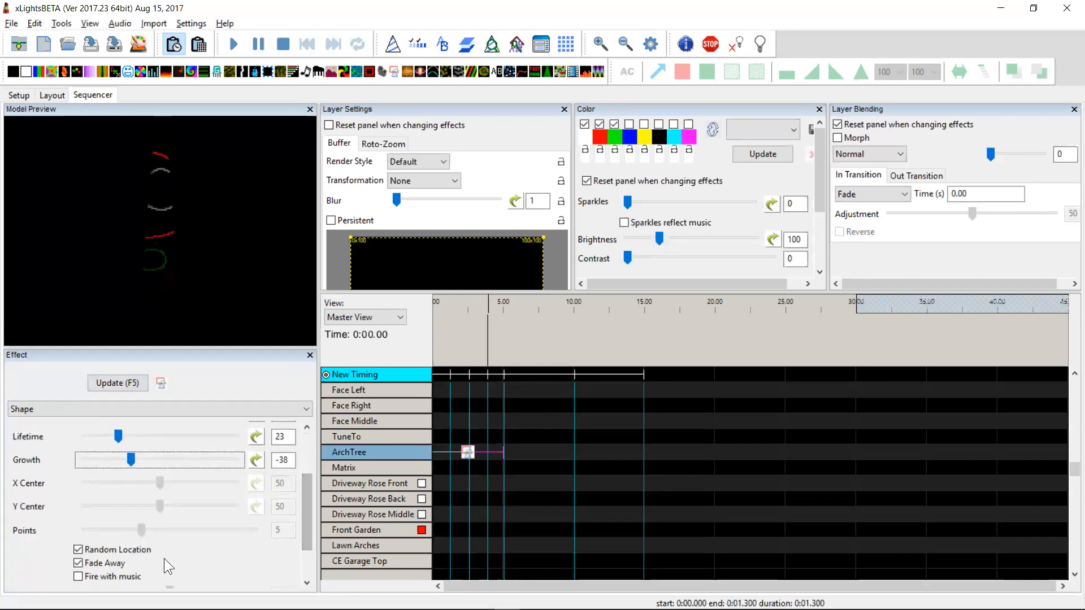
{"action": "left_click", "coordinate": [79, 551]}
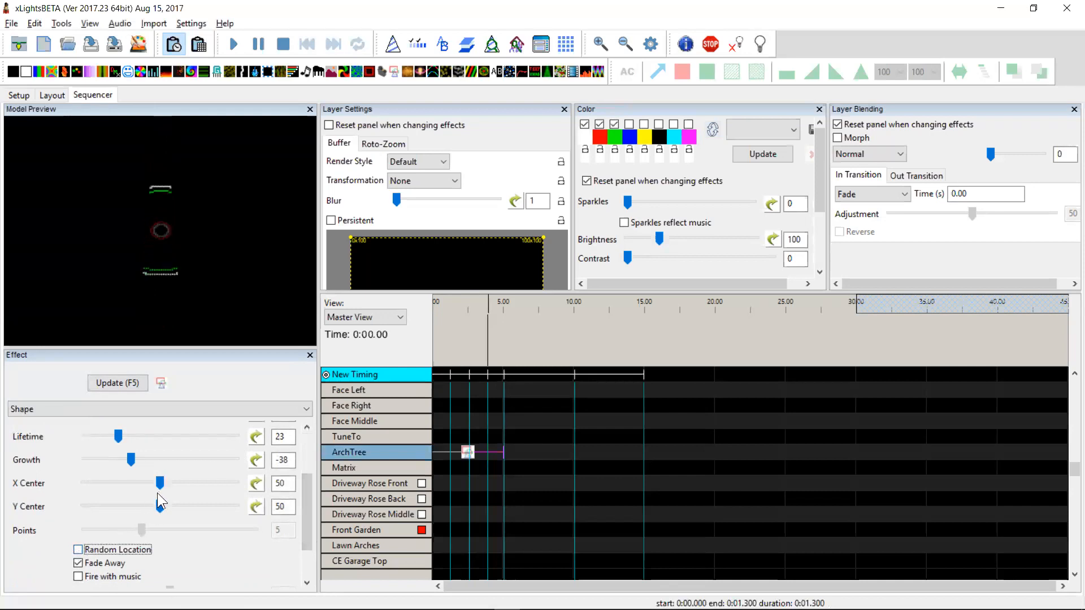
{"action": "mouse_move", "coordinate": [159, 505]}
{"action": "left_mouse_down"}
{"action": "mouse_move", "coordinate": [95, 495]}
{"action": "mouse_move", "coordinate": [142, 495]}
{"action": "left_mouse_up"}
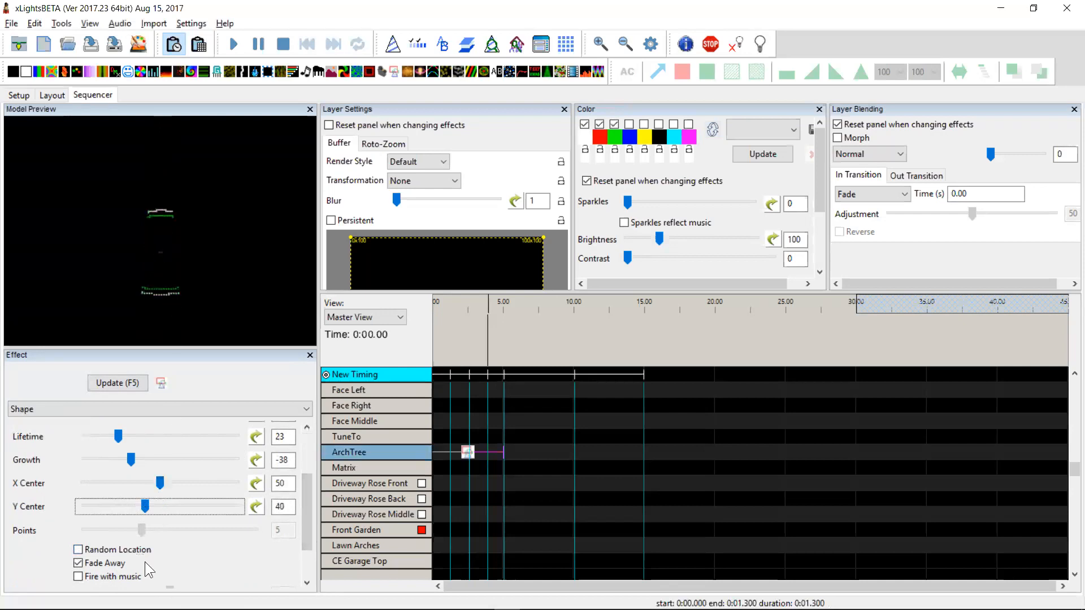
Turn off Fade Away, turn Random Location back on, and view the remaining Shape effect settings.
{"action": "left_click", "coordinate": [81, 567]}
{"action": "left_click", "coordinate": [78, 564]}
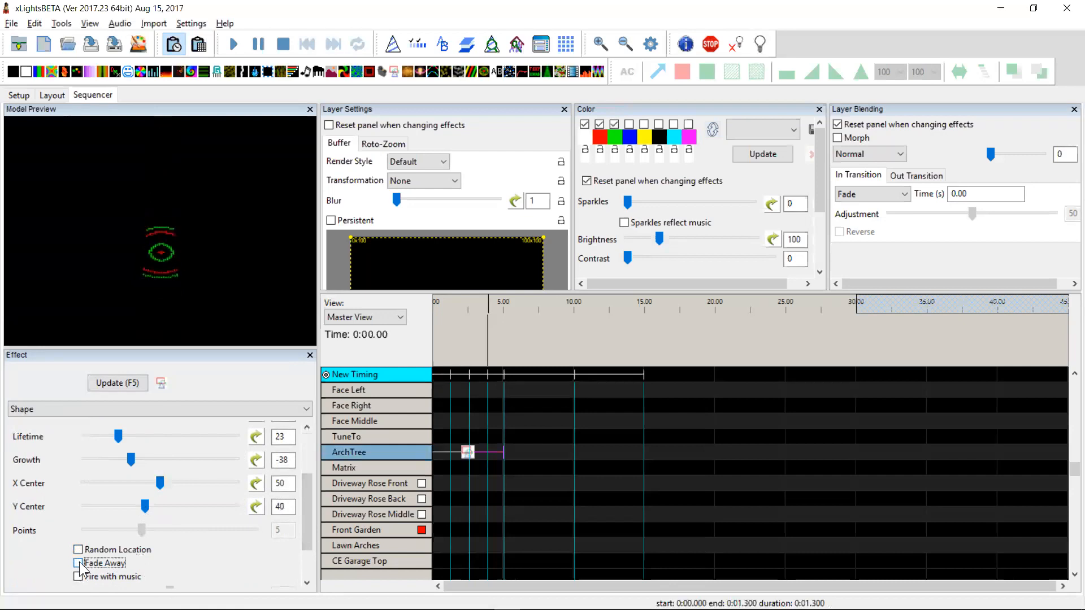
{"action": "left_click", "coordinate": [79, 550]}
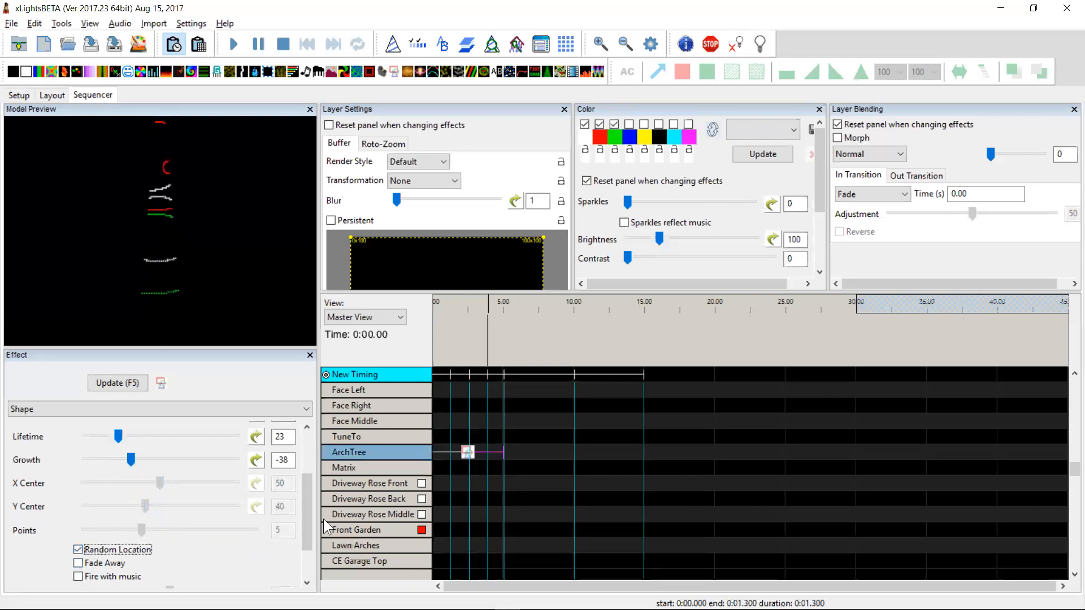
{"action": "left_click_drag", "start_coordinate": [306, 517], "coordinate": [309, 544]}
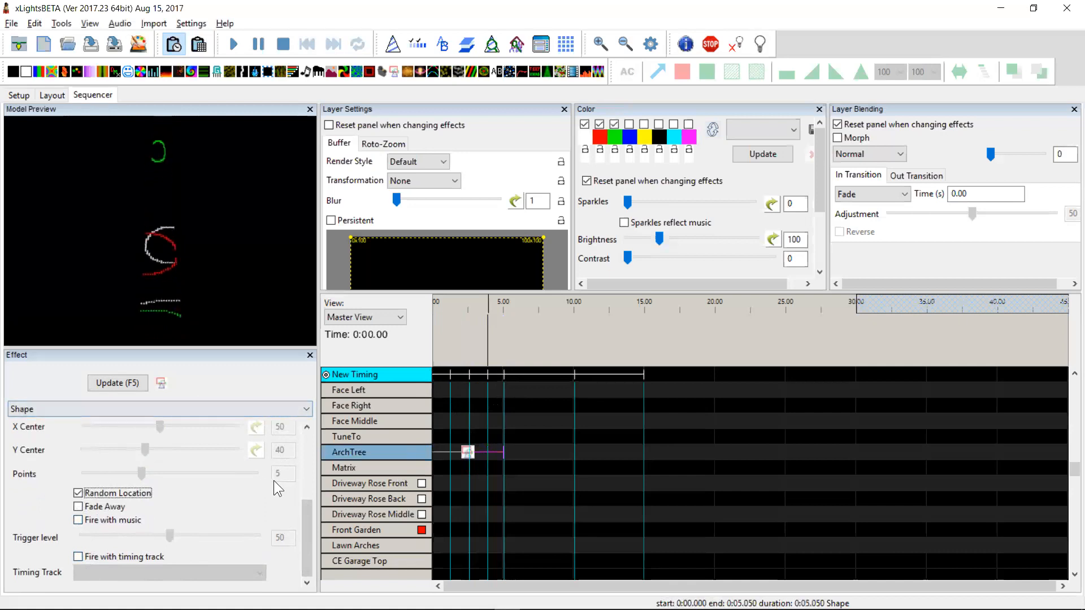
Change the Shape effect's object to draw to Triangle and then to Square.
{"action": "left_click_drag", "start_coordinate": [305, 524], "coordinate": [309, 441]}
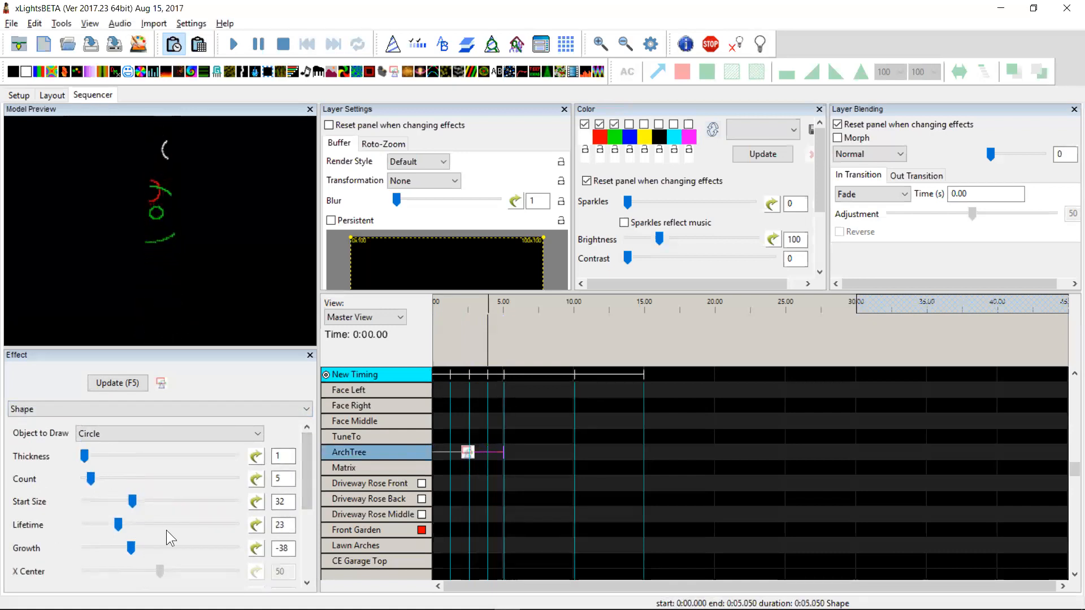
{"action": "left_click", "coordinate": [162, 435]}
{"action": "left_click", "coordinate": [148, 456]}
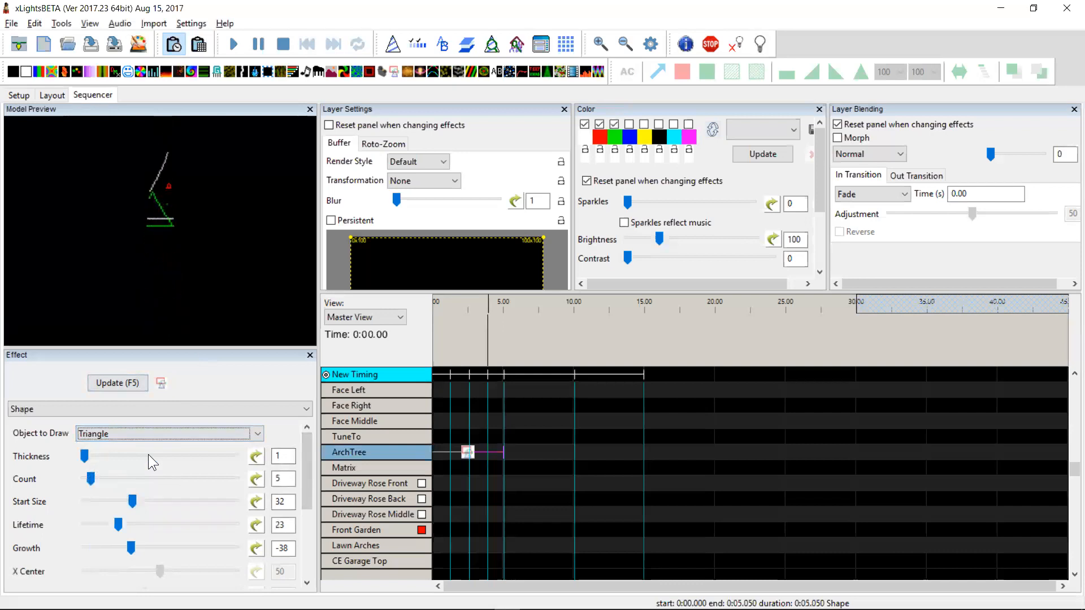
{"action": "left_click", "coordinate": [154, 429]}
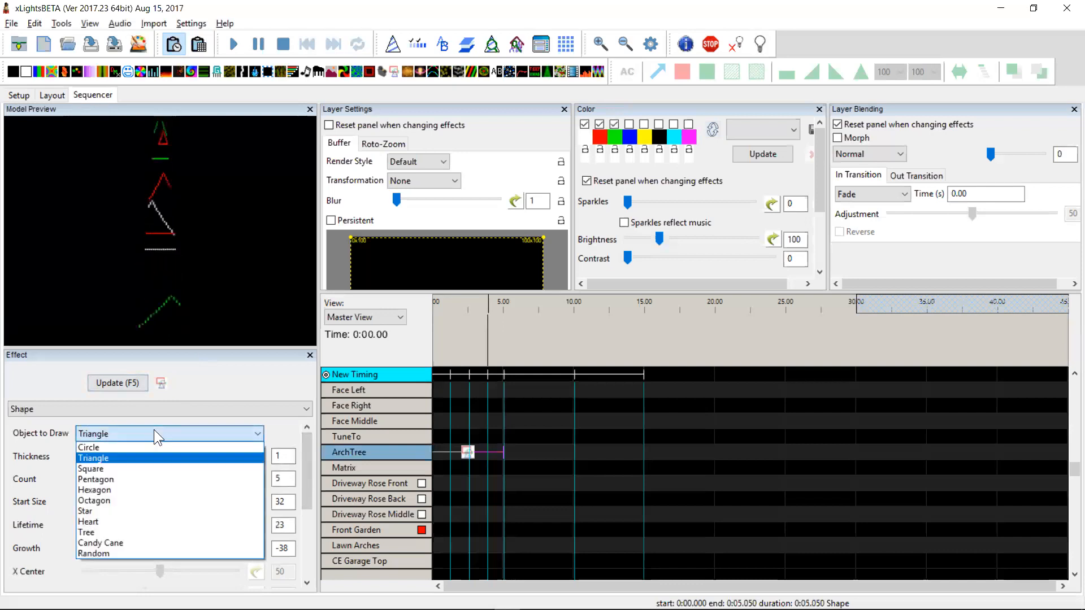
{"action": "left_click", "coordinate": [136, 465]}
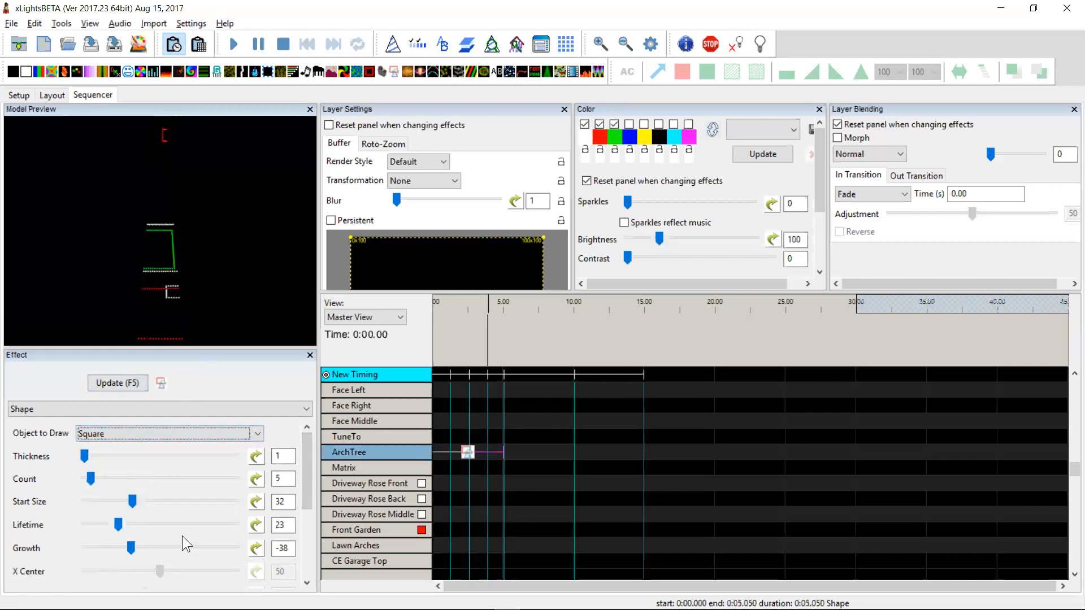
Make the squares expand by setting the growth to 15 and the start size to 0.
{"action": "left_click_drag", "start_coordinate": [290, 549], "coordinate": [253, 548]}
{"action": "type", "text": "15"}
{"action": "scroll", "coordinate": [255, 557], "scroll_direction": "down", "scroll_amount": 1}
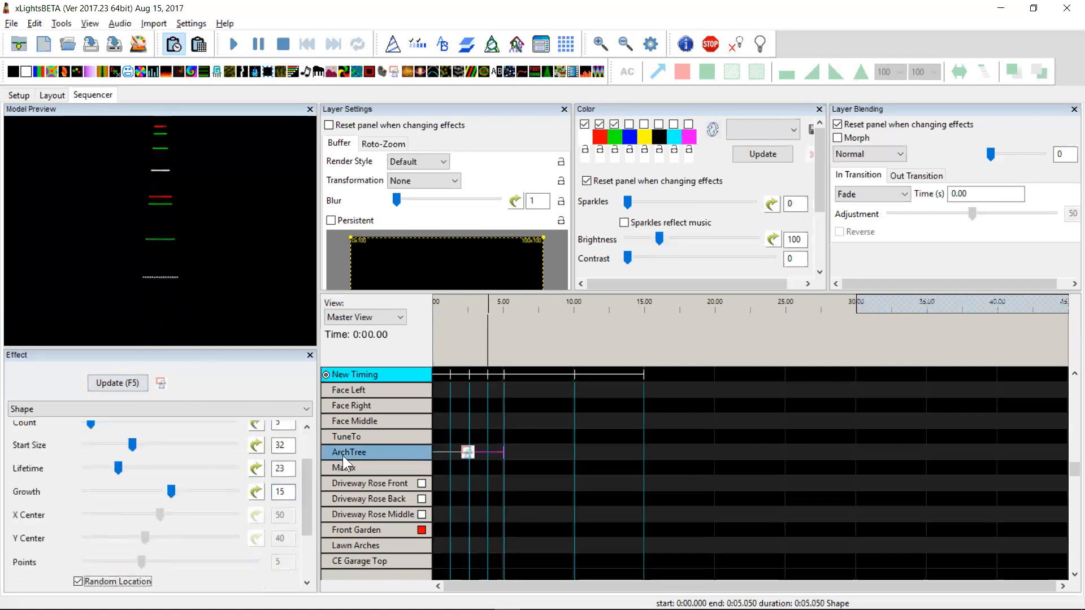
{"action": "left_click", "coordinate": [281, 444]}
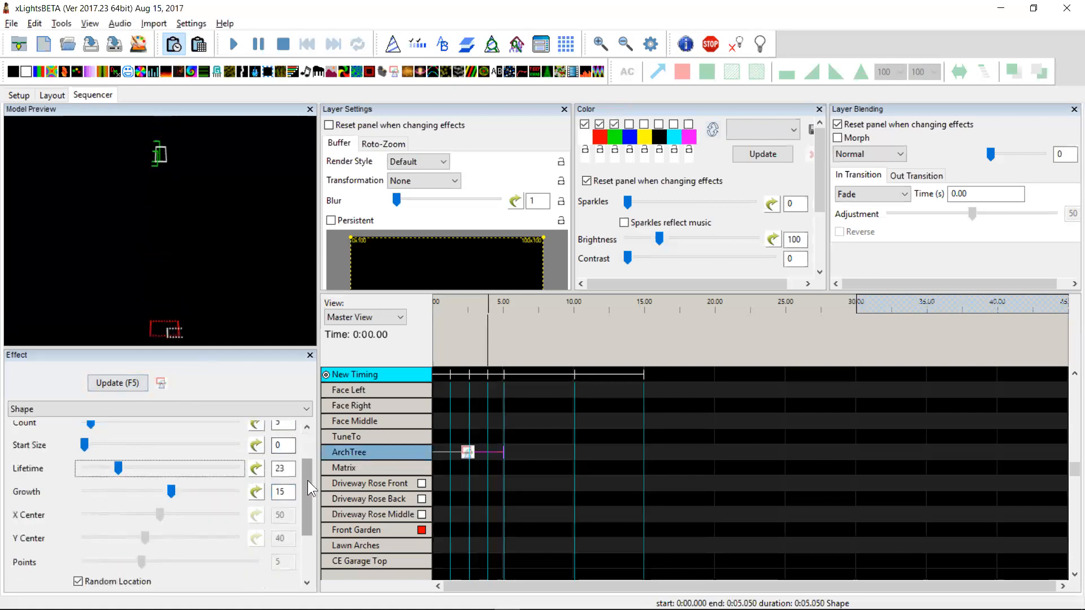
{"action": "scroll", "coordinate": [307, 436], "scroll_direction": "up", "scroll_amount": 1}
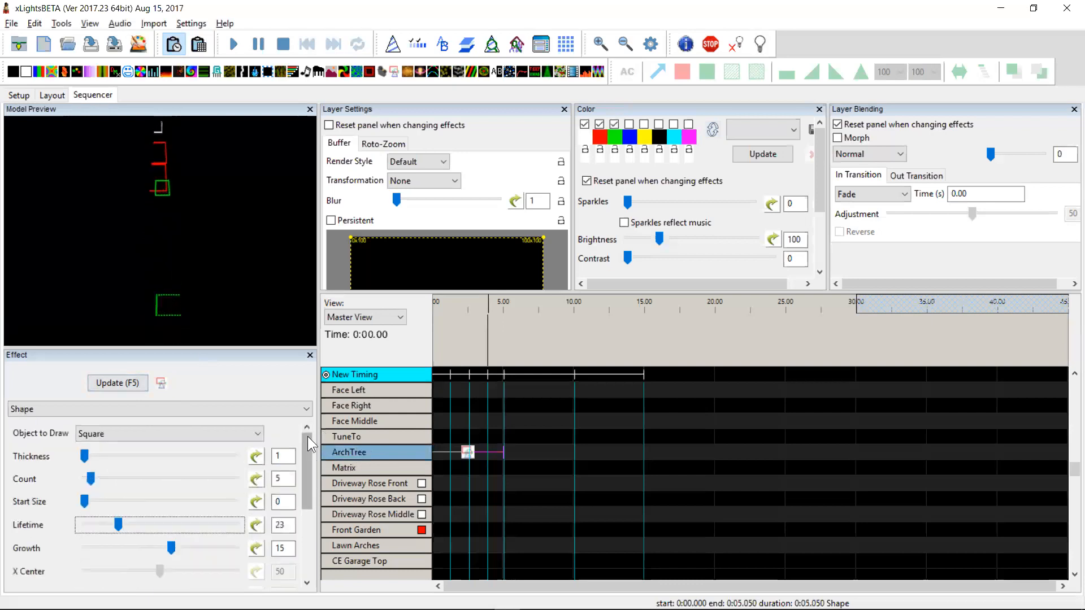
{"action": "left_click", "coordinate": [278, 479]}
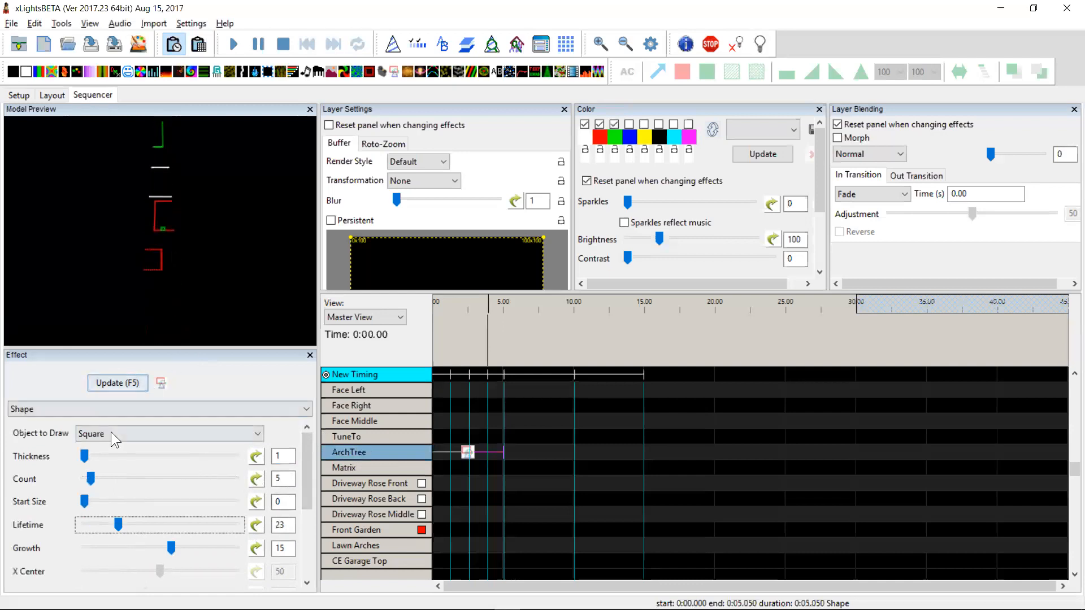
Set the shape thickness to 2 and the effect's layer blur to 2.
{"action": "double_click", "coordinate": [287, 452]}
{"action": "type", "text": "2"}
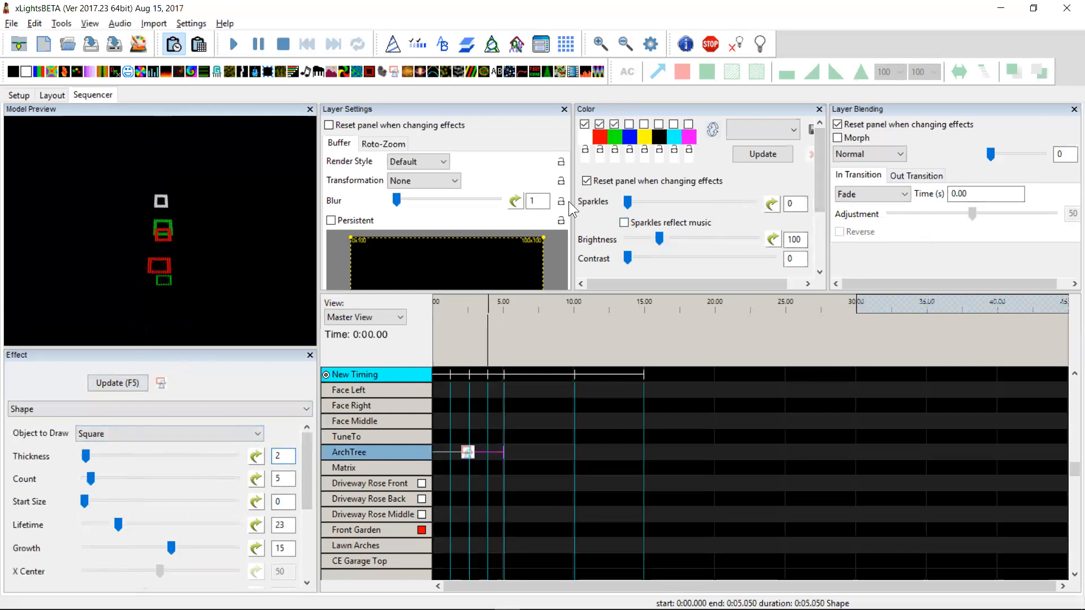
{"action": "double_click", "coordinate": [536, 200]}
{"action": "type", "text": "2"}
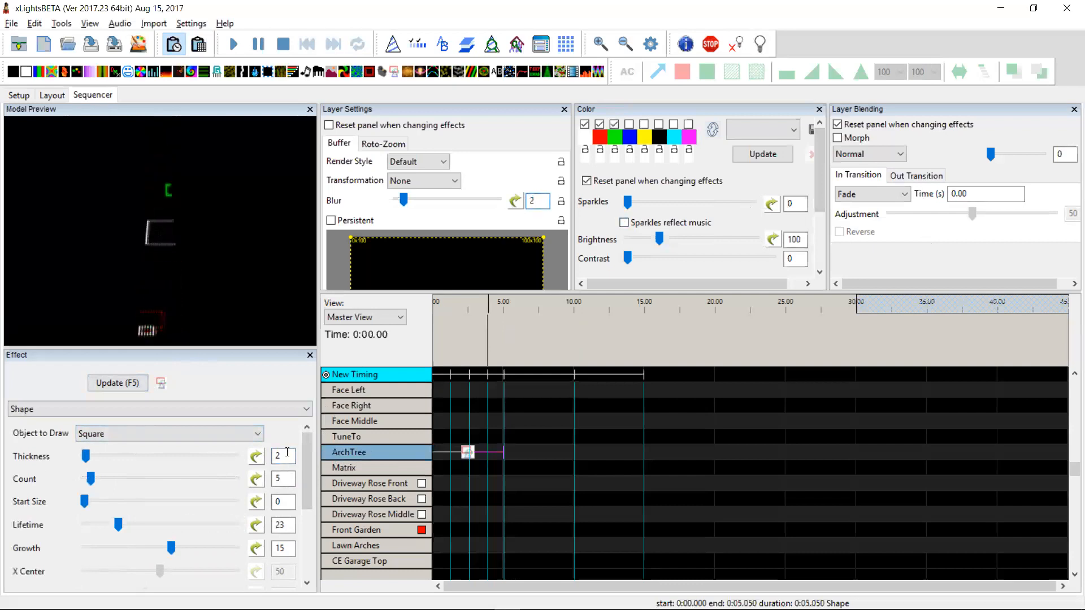
Change the Shape effect's object to draw to Pentagon and then to Hexagon.
{"action": "left_click", "coordinate": [150, 437]}
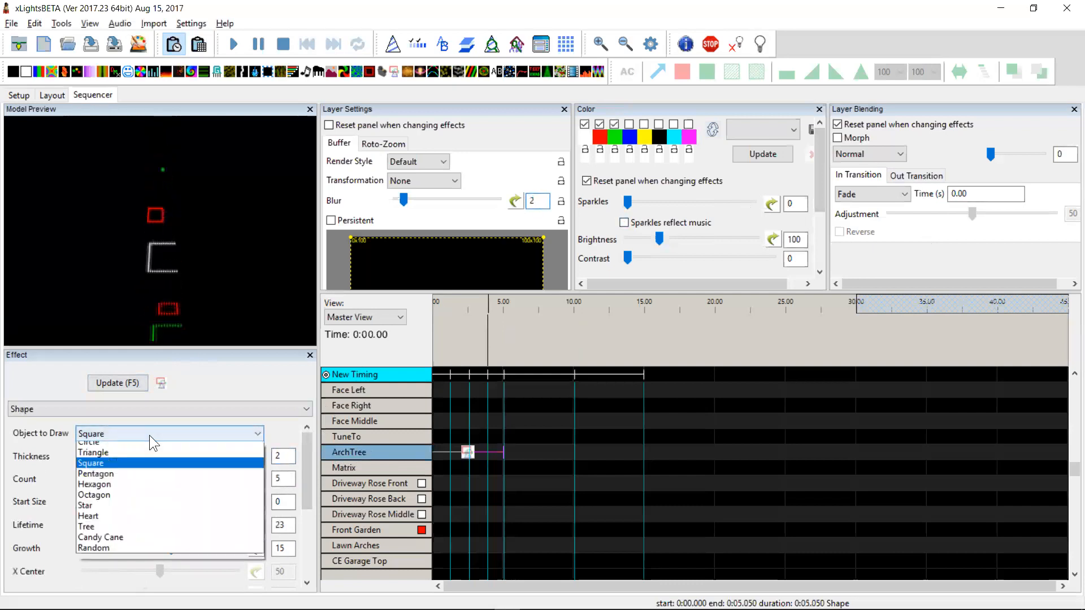
{"action": "left_click", "coordinate": [131, 476]}
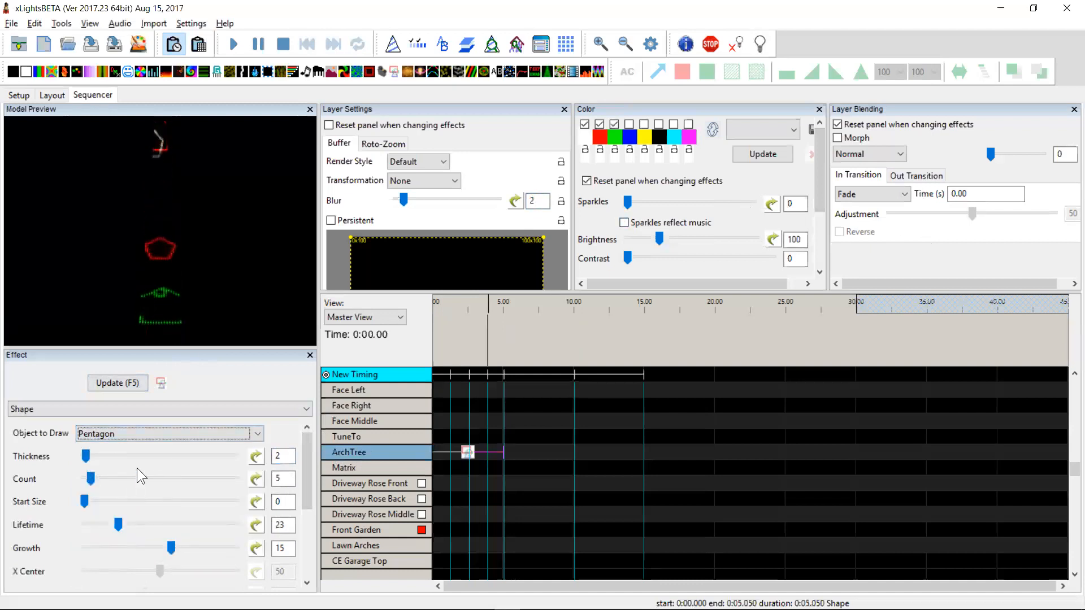
{"action": "left_click", "coordinate": [147, 436]}
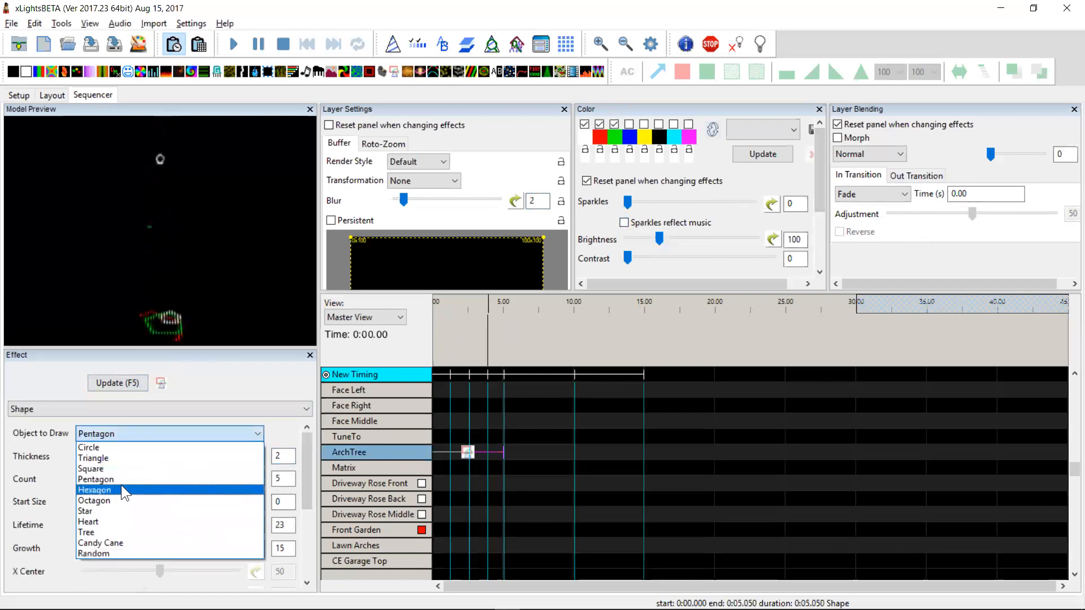
{"action": "left_click", "coordinate": [121, 488]}
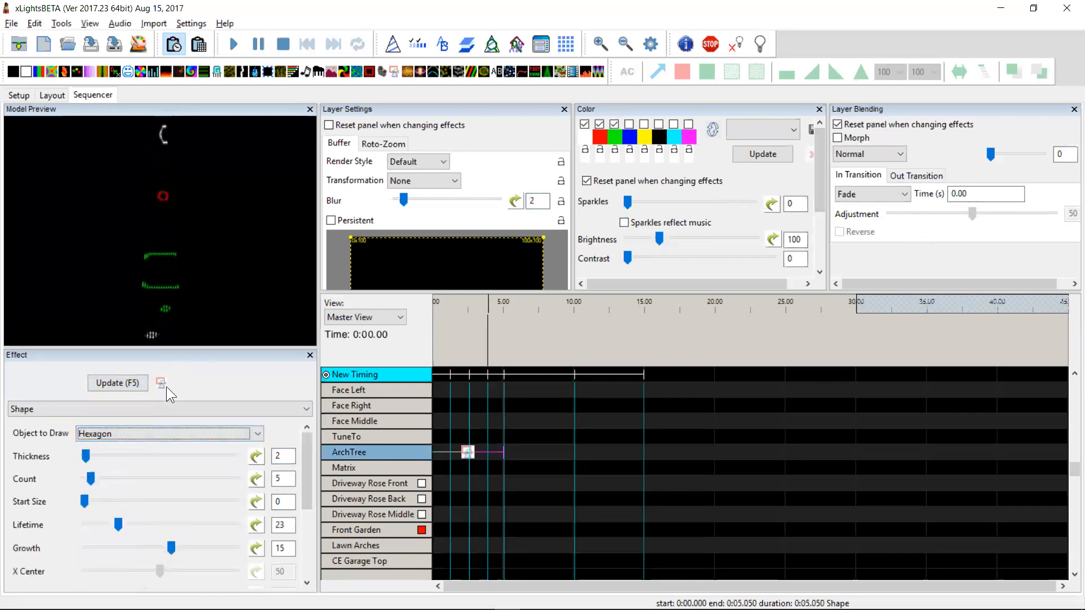
Change the Shape effect's object to draw to Octagon and then to Star.
{"action": "left_click", "coordinate": [145, 430]}
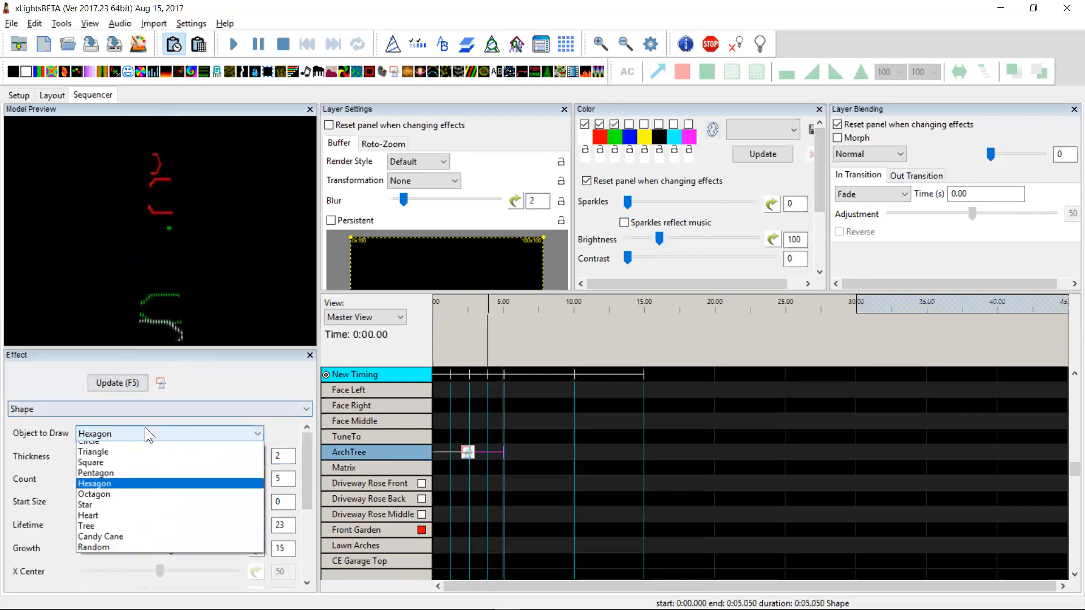
{"action": "left_click", "coordinate": [112, 501]}
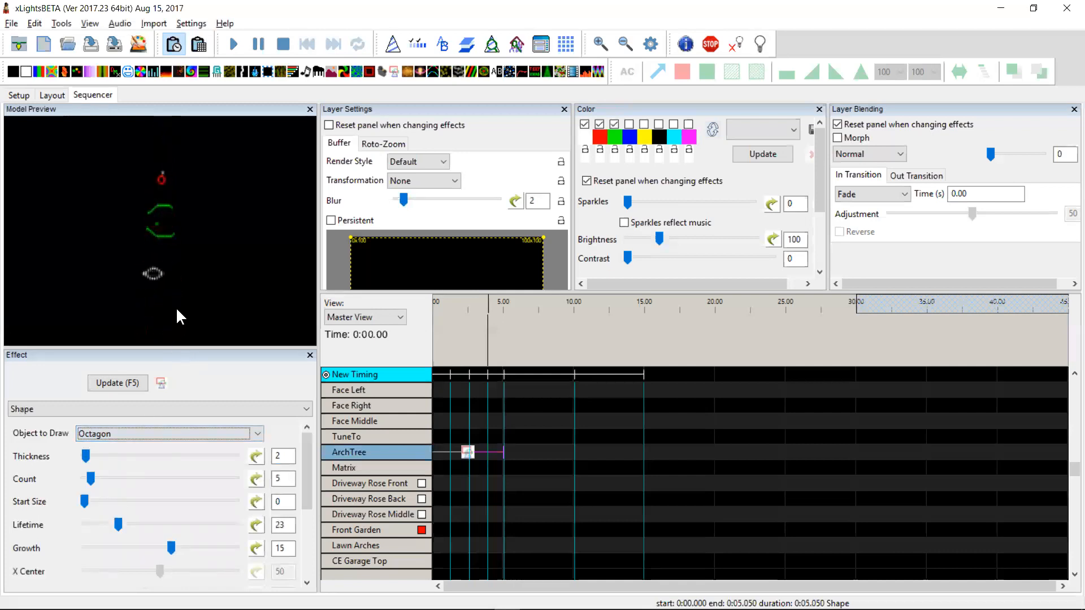
{"action": "left_click", "coordinate": [169, 431]}
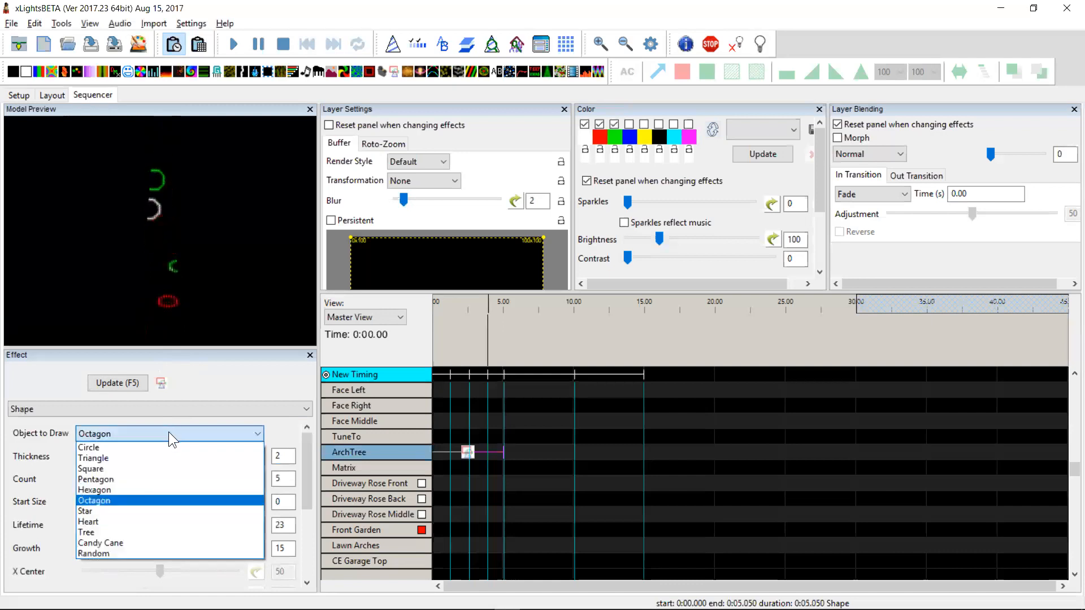
{"action": "left_click", "coordinate": [127, 511]}
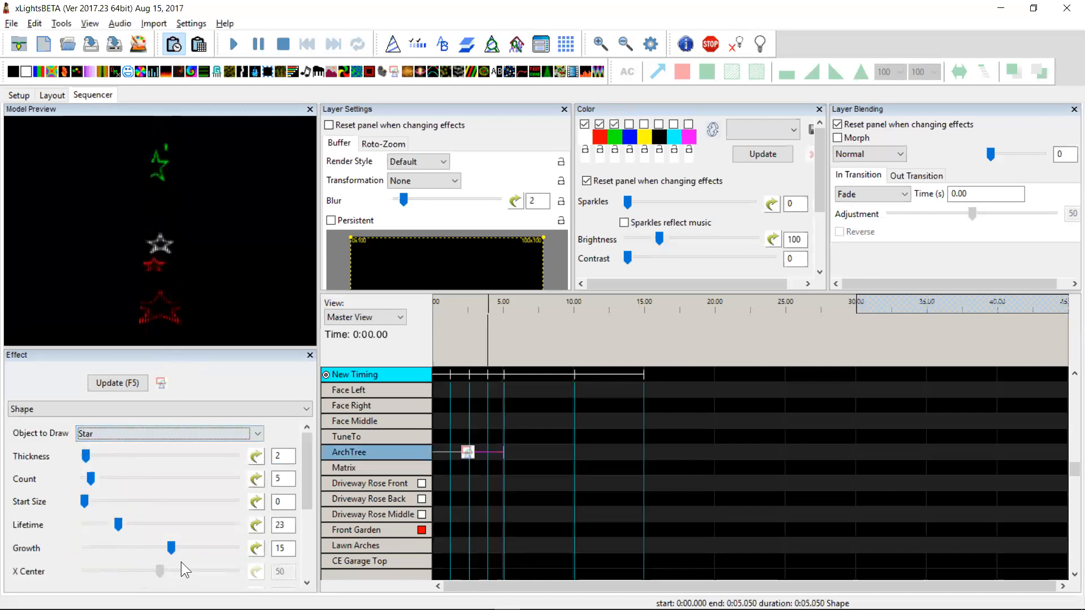
Vary the star's number of points, raising it to 6 and finally reducing it to 4.
{"action": "scroll", "coordinate": [310, 551], "scroll_direction": "down", "scroll_amount": 5}
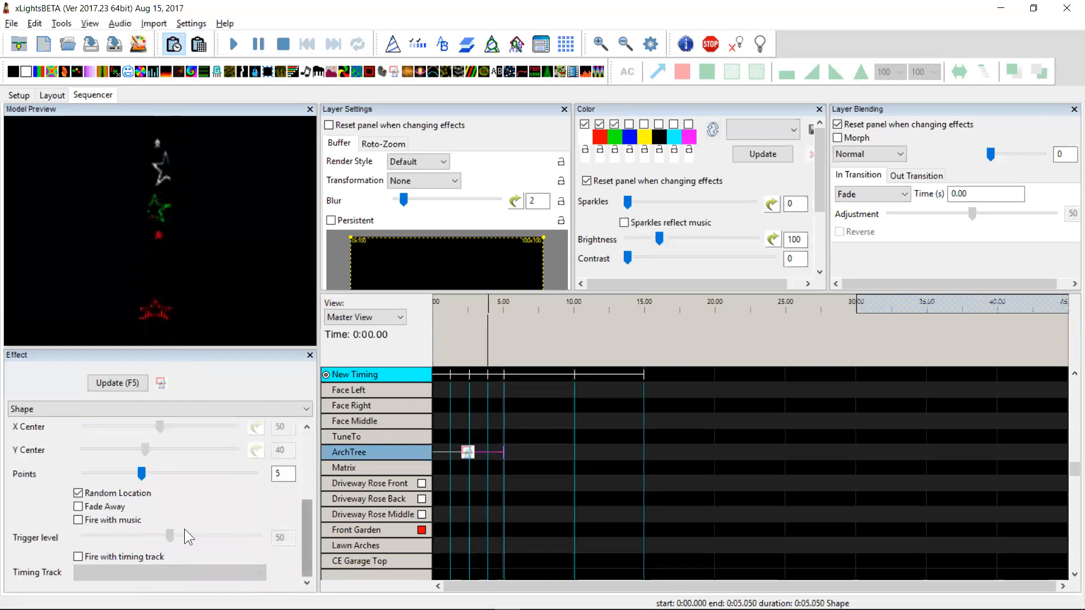
{"action": "left_click", "coordinate": [170, 475]}
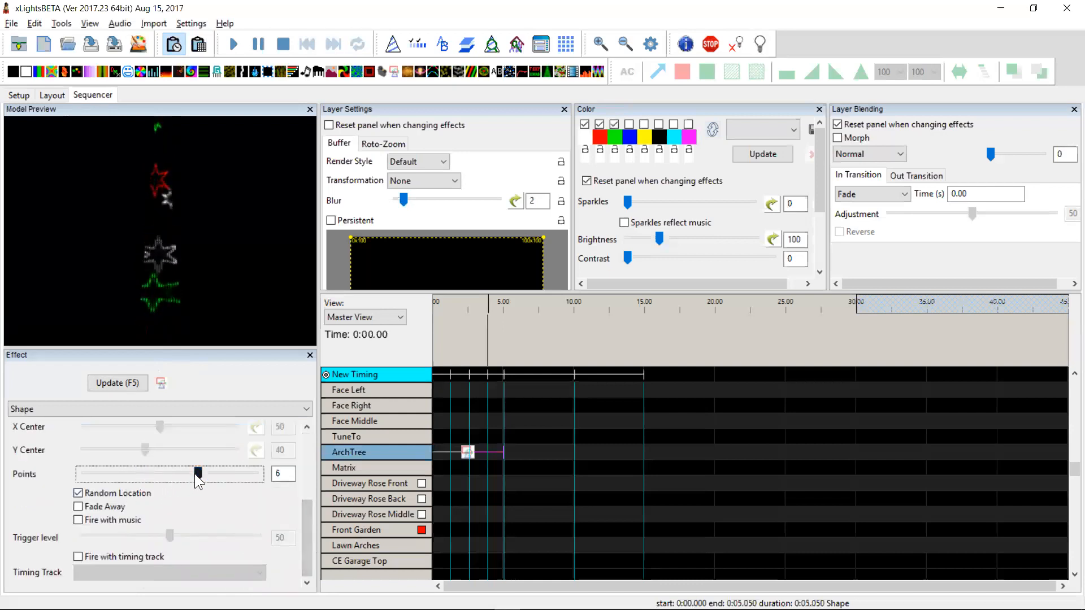
{"action": "left_click", "coordinate": [241, 475]}
{"action": "left_click_drag", "start_coordinate": [241, 470], "coordinate": [106, 475]}
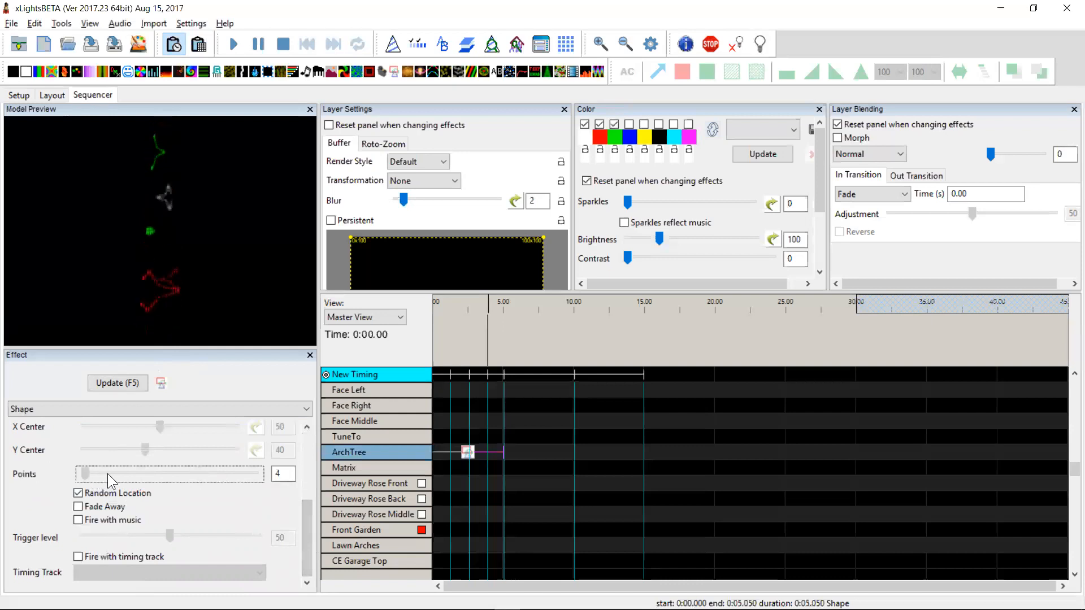
Change the Shape effect's object to draw to Heart and set the thickness to 4.
{"action": "left_click", "coordinate": [309, 474]}
{"action": "left_click", "coordinate": [143, 435]}
{"action": "left_click", "coordinate": [105, 520]}
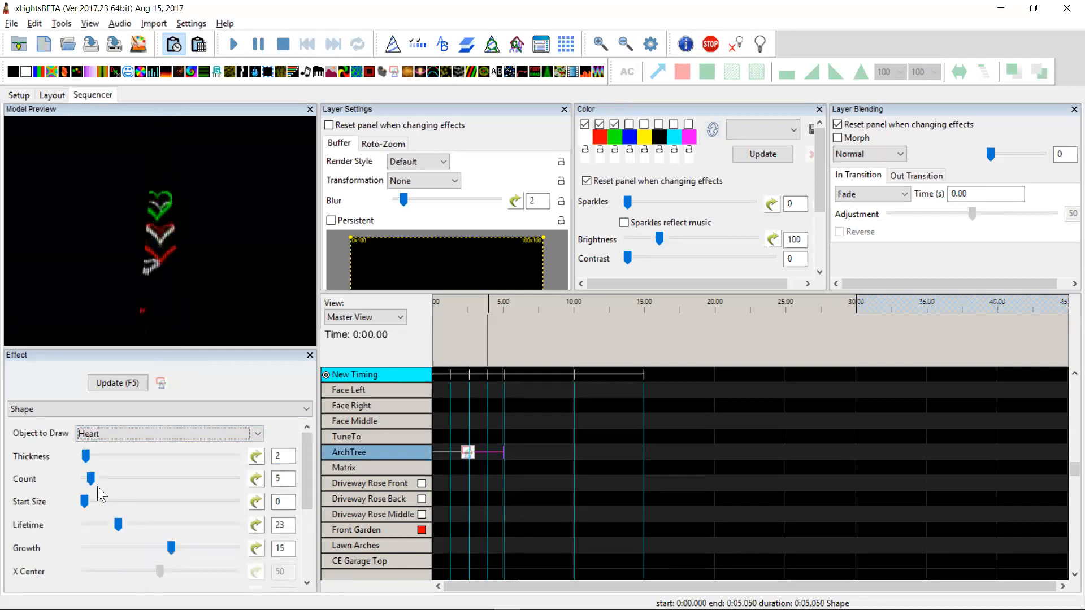
{"action": "left_click", "coordinate": [87, 459]}
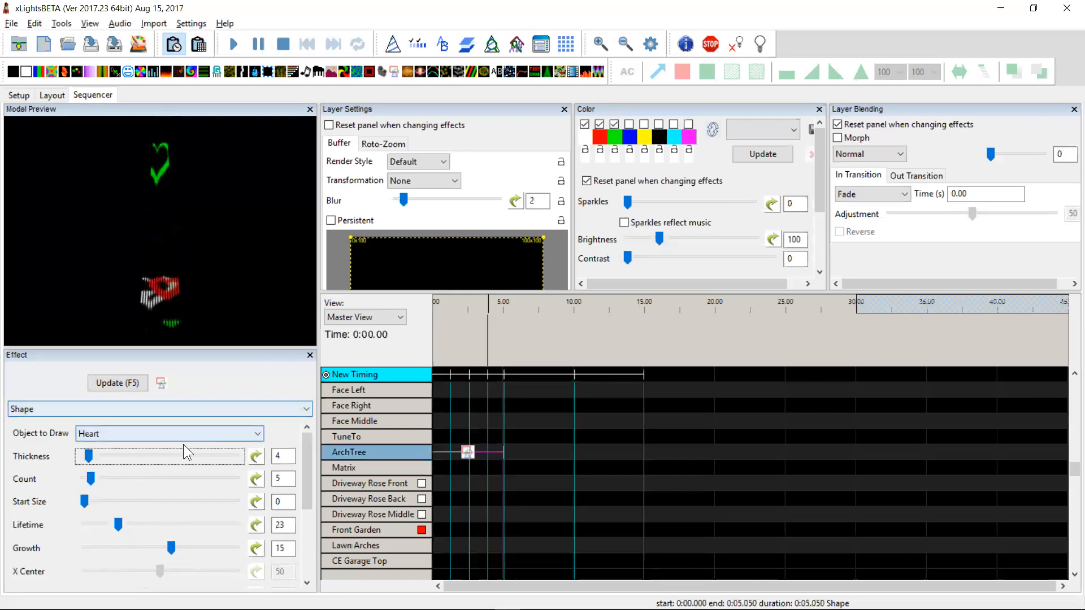
Change the Shape effect's object to draw to Tree and set the growth to 23.
{"action": "left_click", "coordinate": [171, 432]}
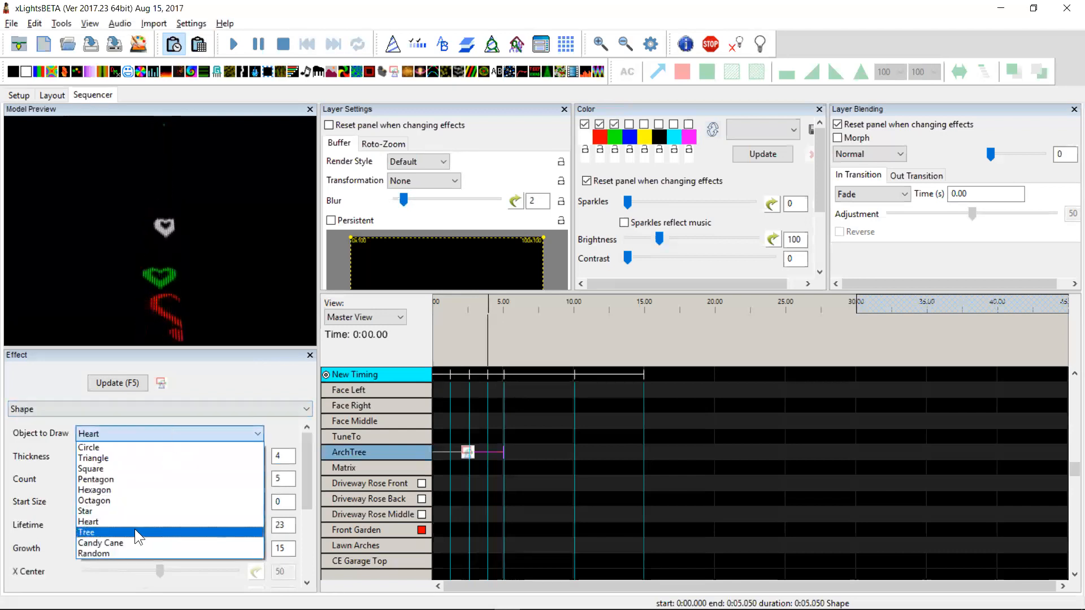
{"action": "left_click", "coordinate": [133, 528]}
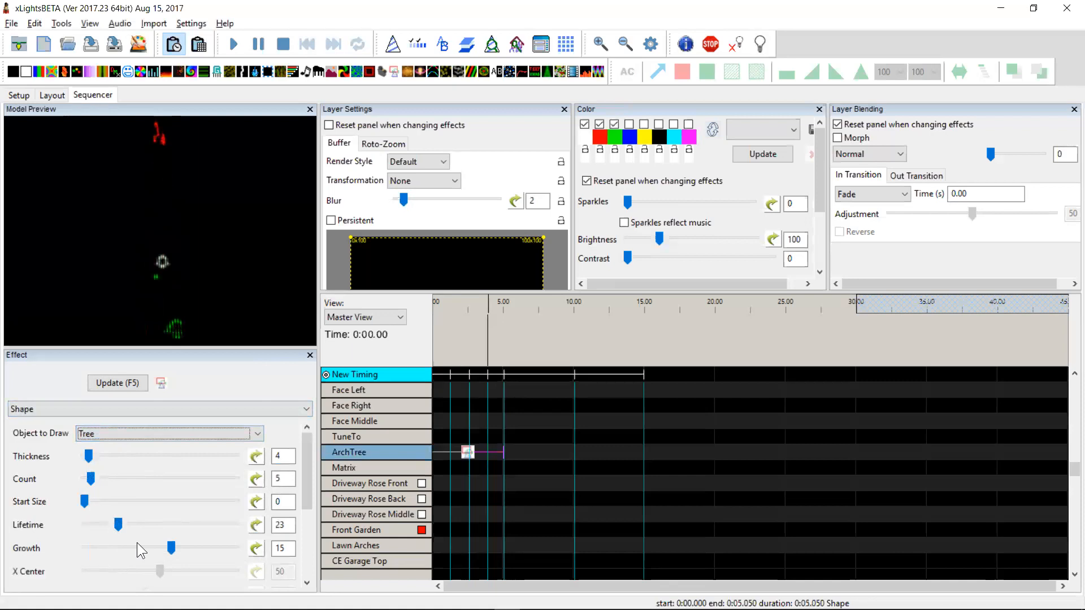
{"action": "left_click", "coordinate": [167, 546]}
{"action": "left_click_drag", "start_coordinate": [170, 547], "coordinate": [178, 548]}
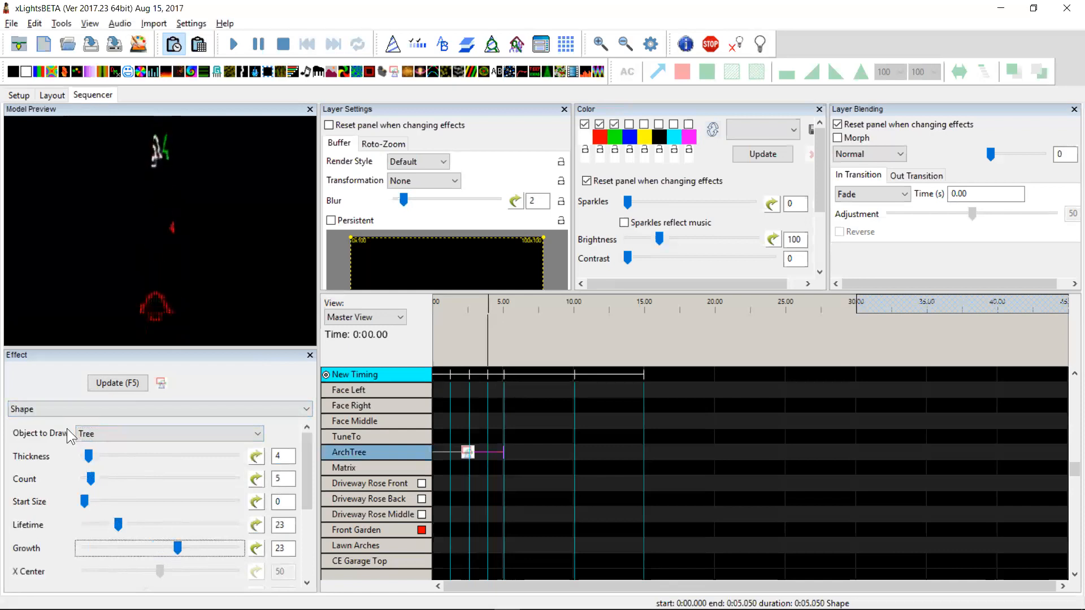
Change the Shape effect's object to draw to Candy Cane and then to Random.
{"action": "left_click", "coordinate": [104, 431]}
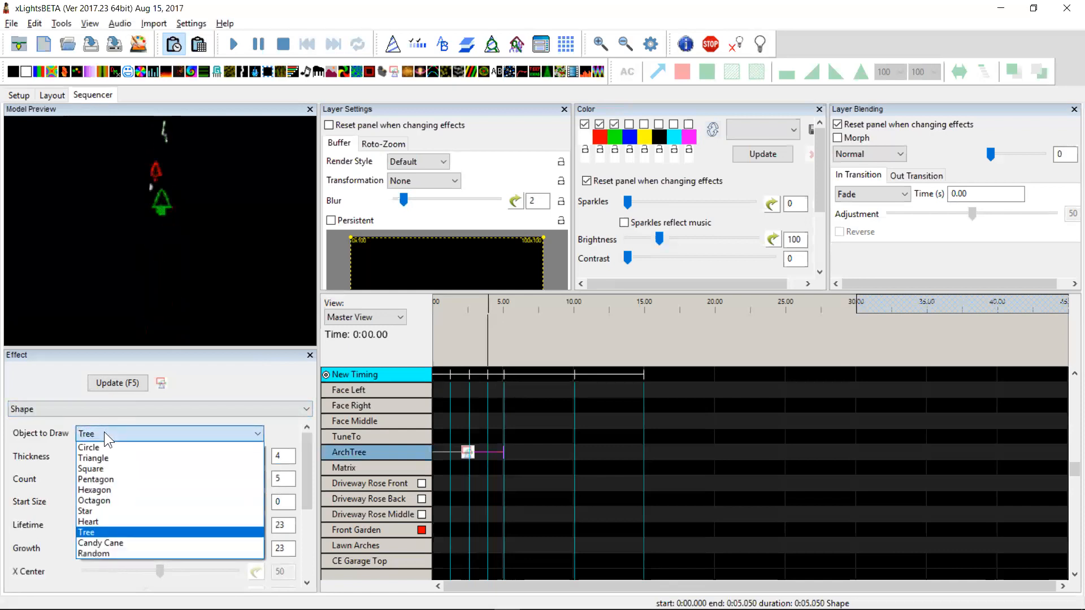
{"action": "left_click", "coordinate": [93, 539]}
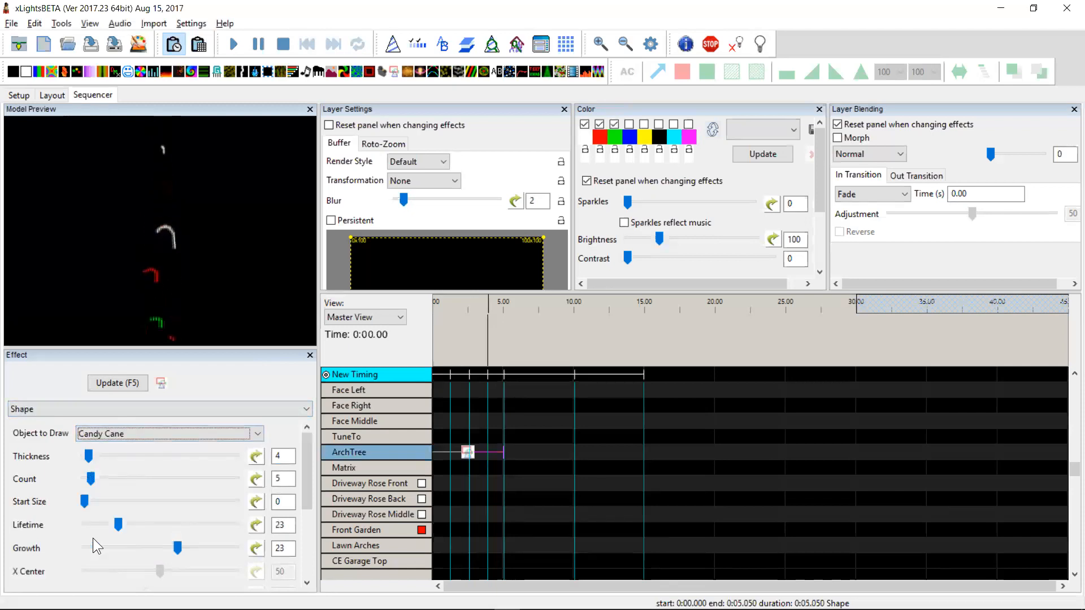
{"action": "left_click", "coordinate": [113, 433]}
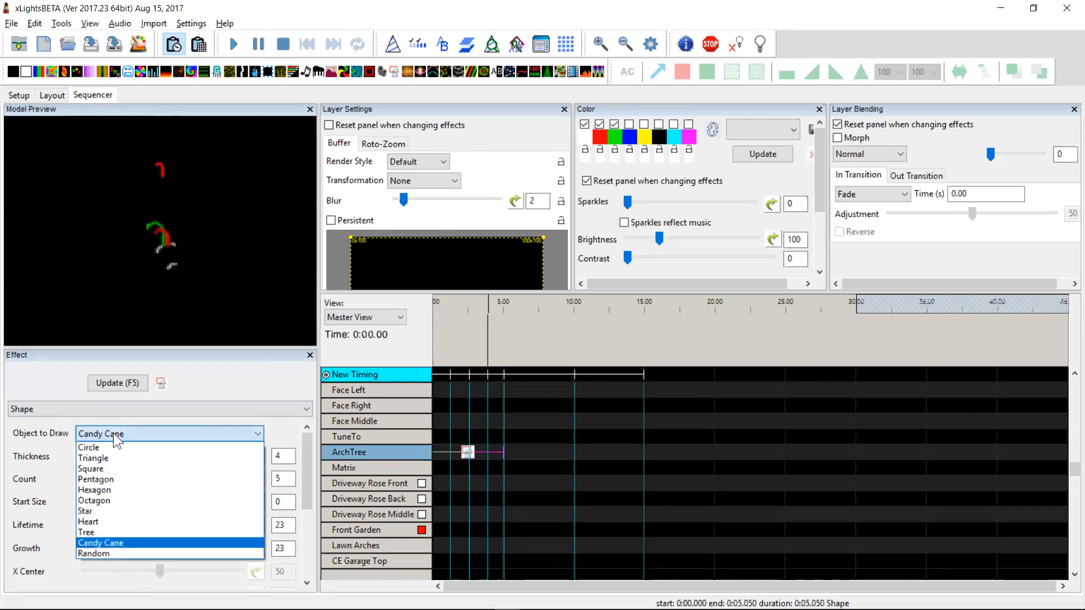
{"action": "left_click", "coordinate": [92, 552]}
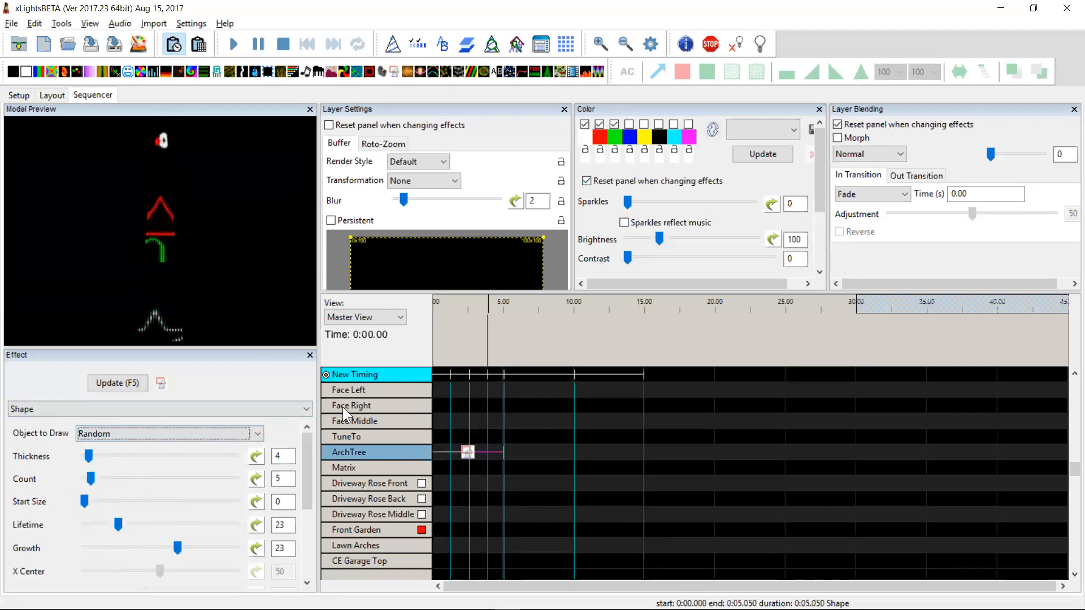
Set the Shape effect's object to draw to Circle.
{"action": "left_click_drag", "start_coordinate": [299, 465], "coordinate": [304, 432]}
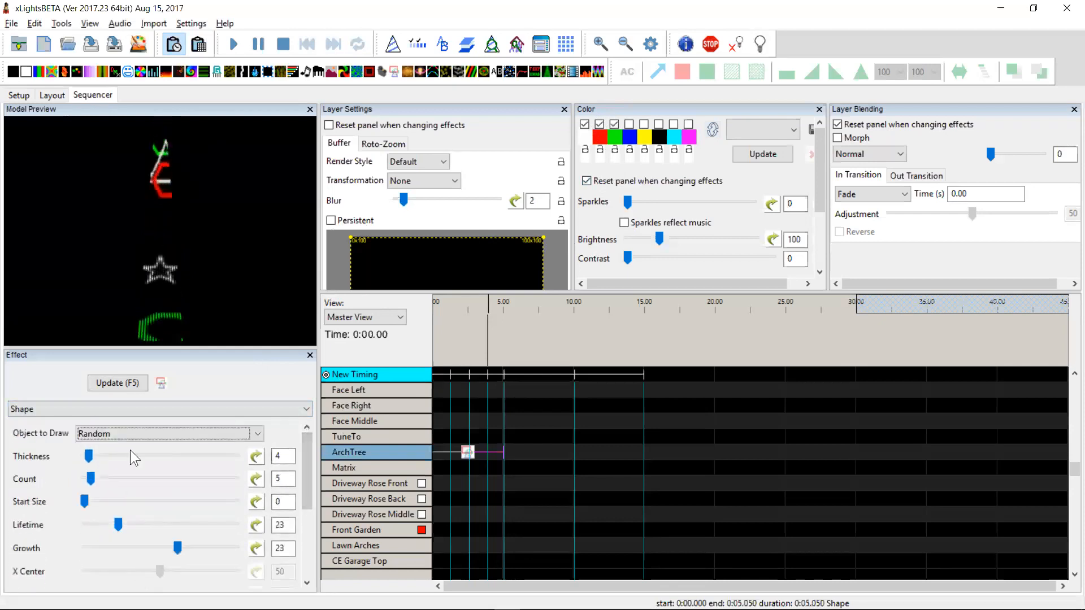
{"action": "left_click", "coordinate": [127, 434]}
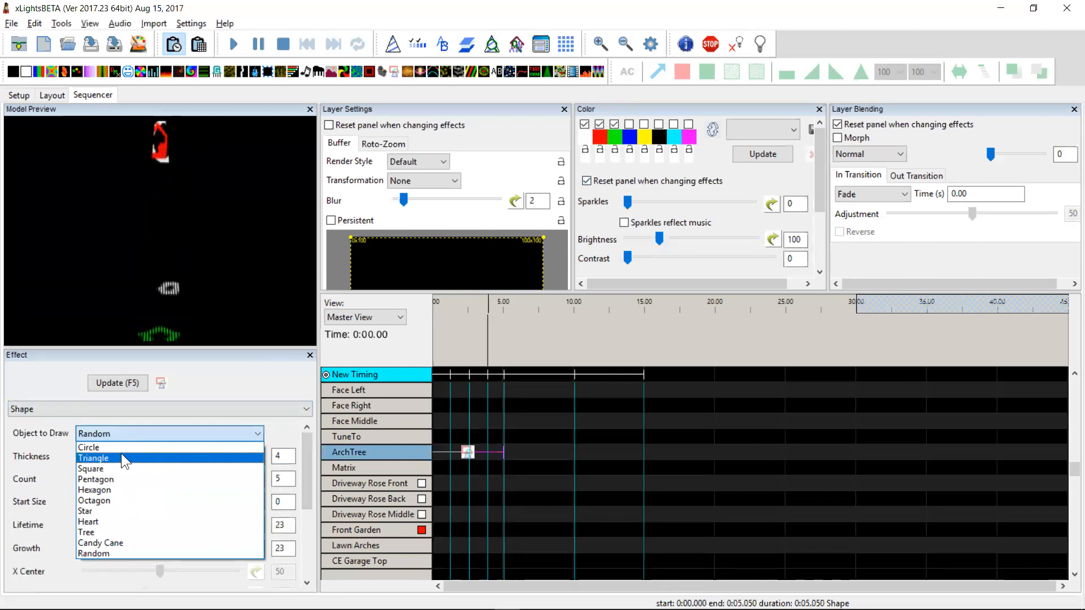
{"action": "left_click", "coordinate": [121, 448]}
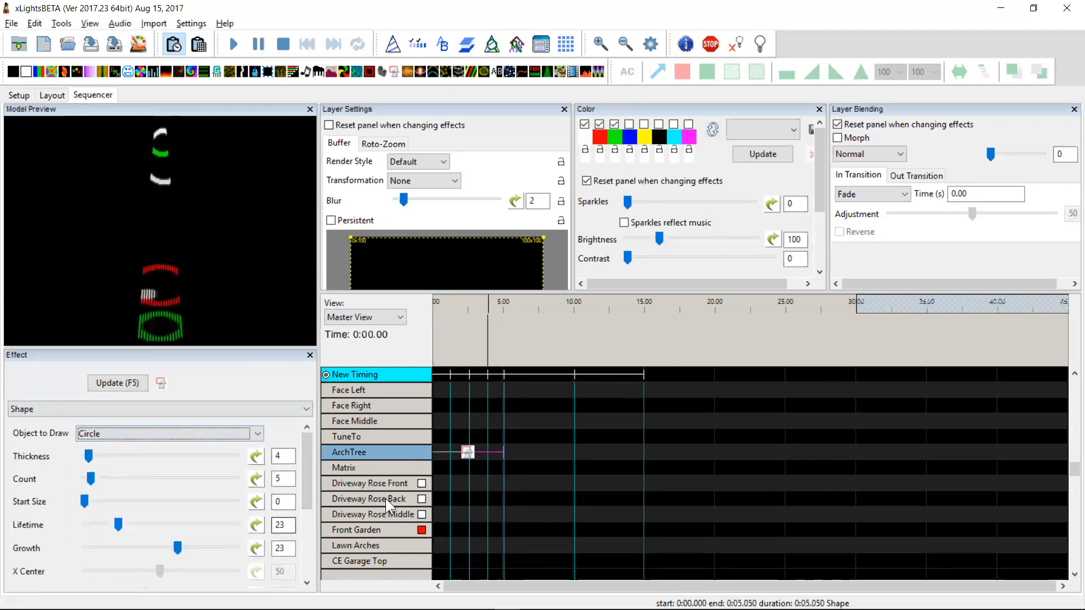
Insert a layer below ArchTree and add a second Shape effect on it, spanning 0 to 5.1 seconds.
{"action": "right_click", "coordinate": [375, 452]}
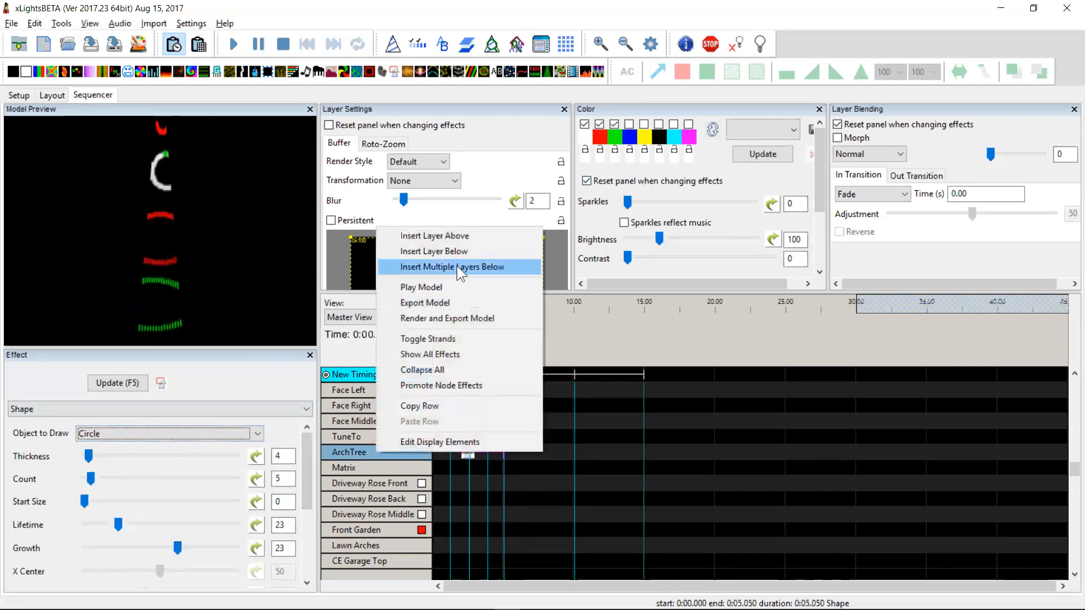
{"action": "left_click", "coordinate": [450, 252]}
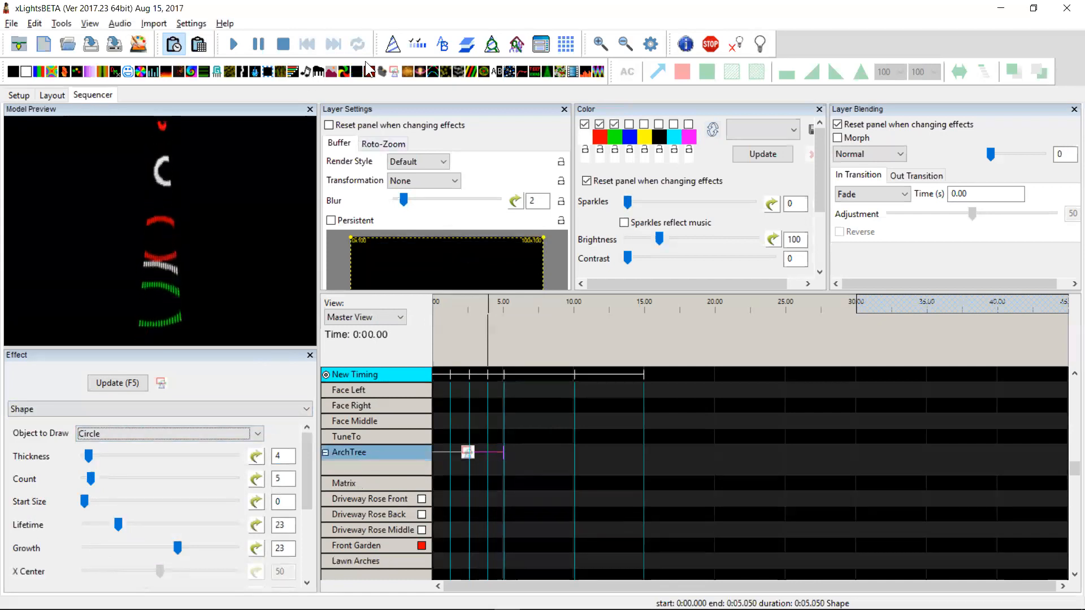
{"action": "left_click_drag", "start_coordinate": [464, 411], "coordinate": [503, 467]}
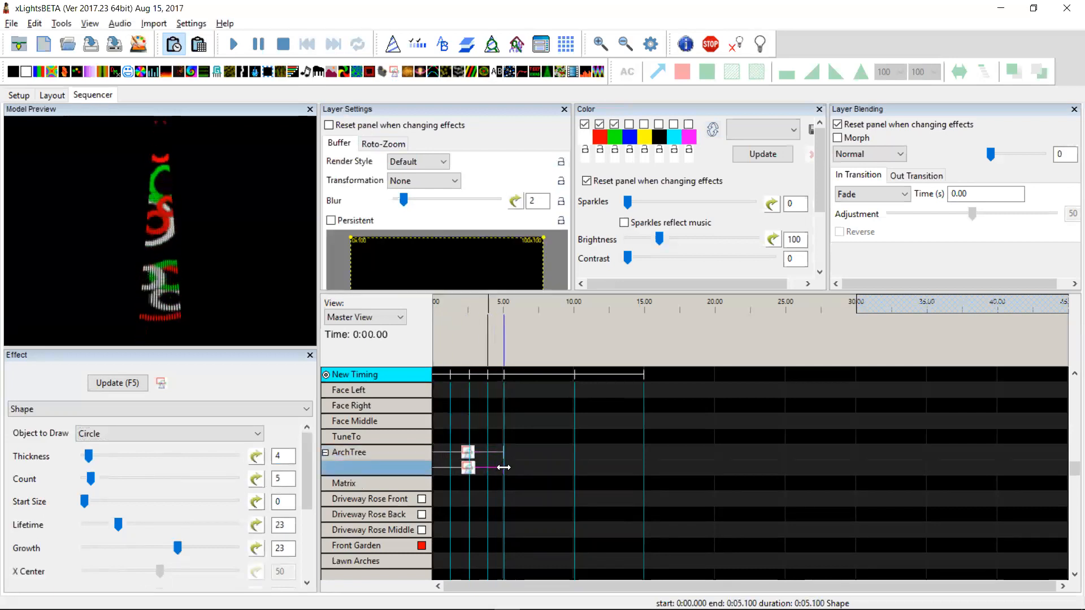
Set the object to draw of the new layer's Shape effect to Square.
{"action": "left_click", "coordinate": [194, 433]}
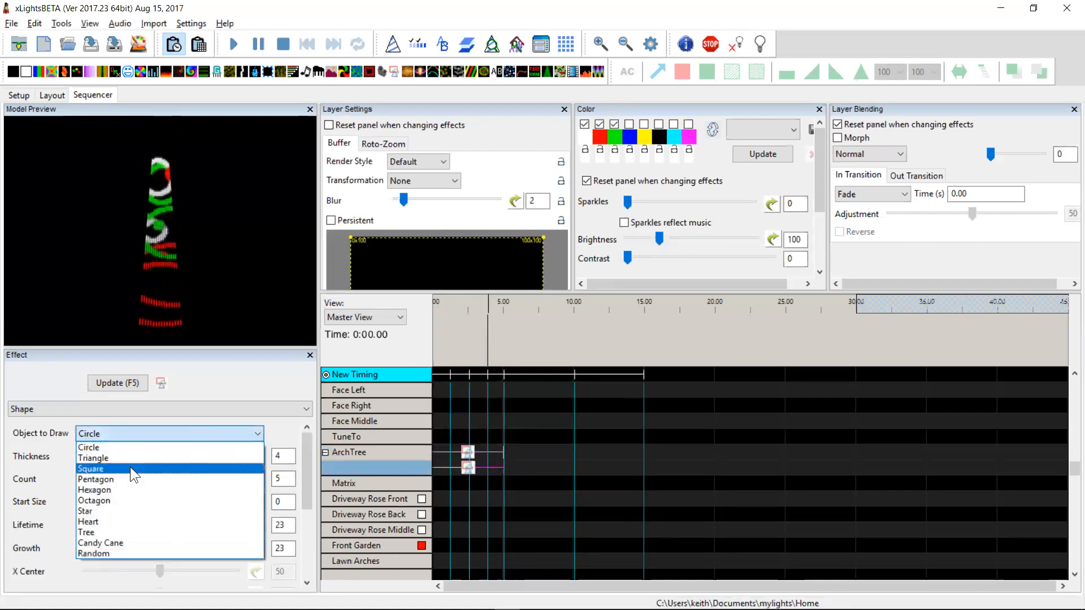
{"action": "left_click", "coordinate": [123, 466]}
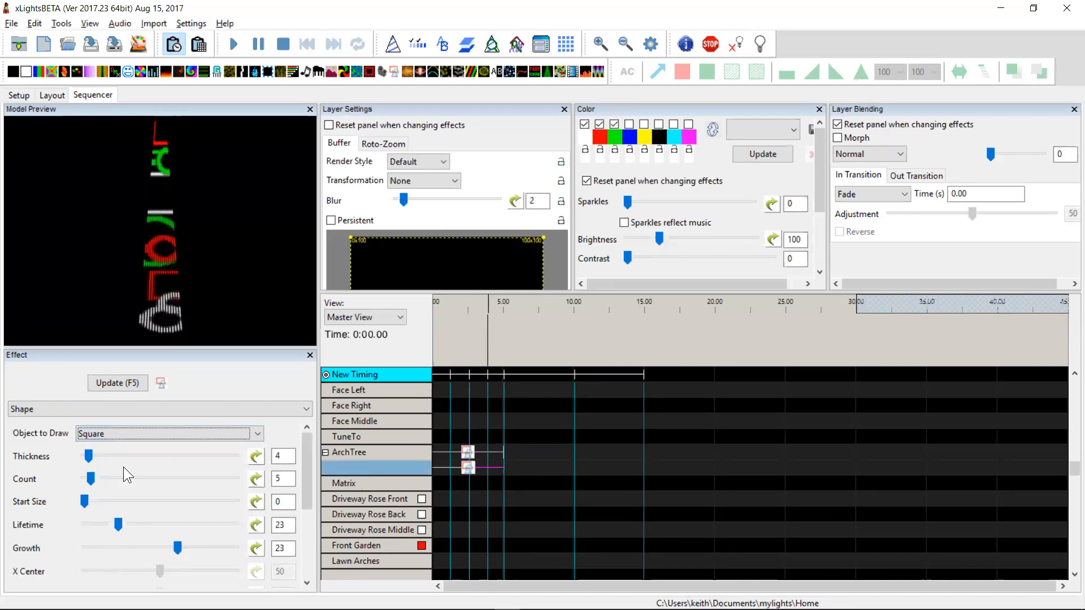
{"action": "mouse_move", "coordinate": [308, 498]}
{"action": "left_mouse_down"}
{"action": "mouse_move", "coordinate": [310, 573]}
{"action": "mouse_move", "coordinate": [314, 486]}
{"action": "left_mouse_up"}
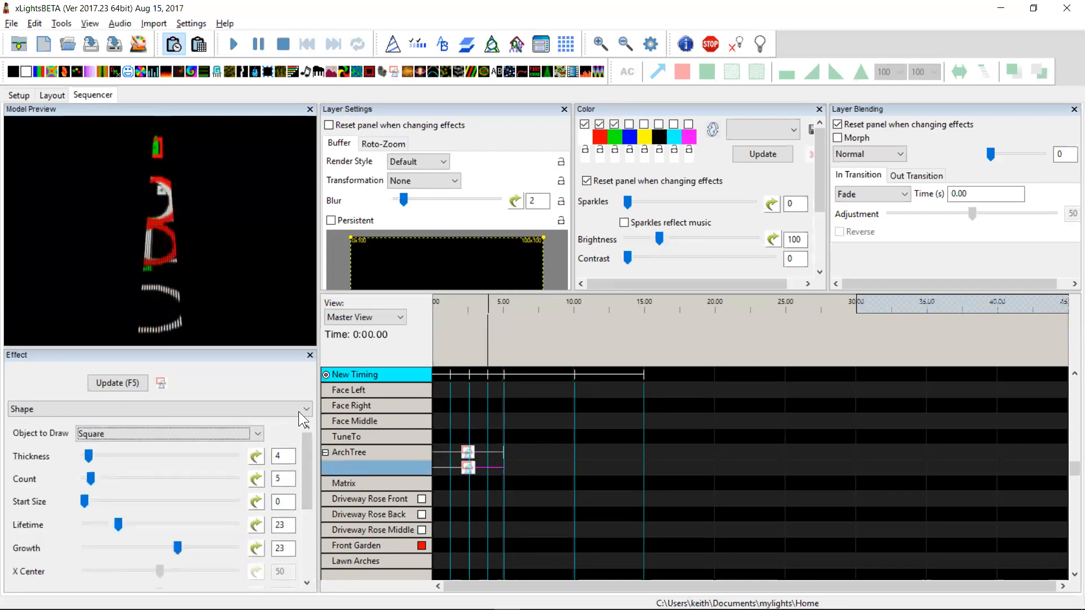